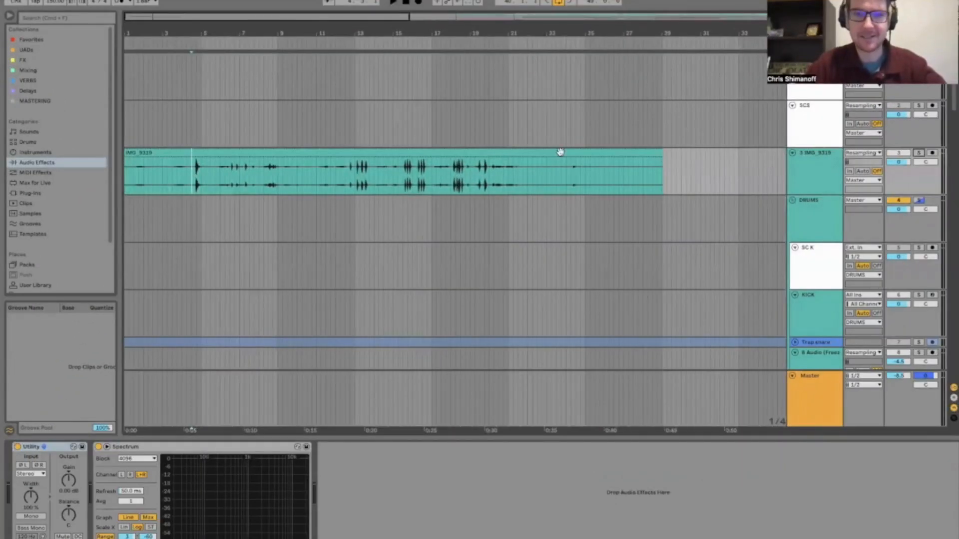
Step: Solo the IMG_9319 recording and audition several of its transients, including the hits around bars 14 and 18
click(560, 152)
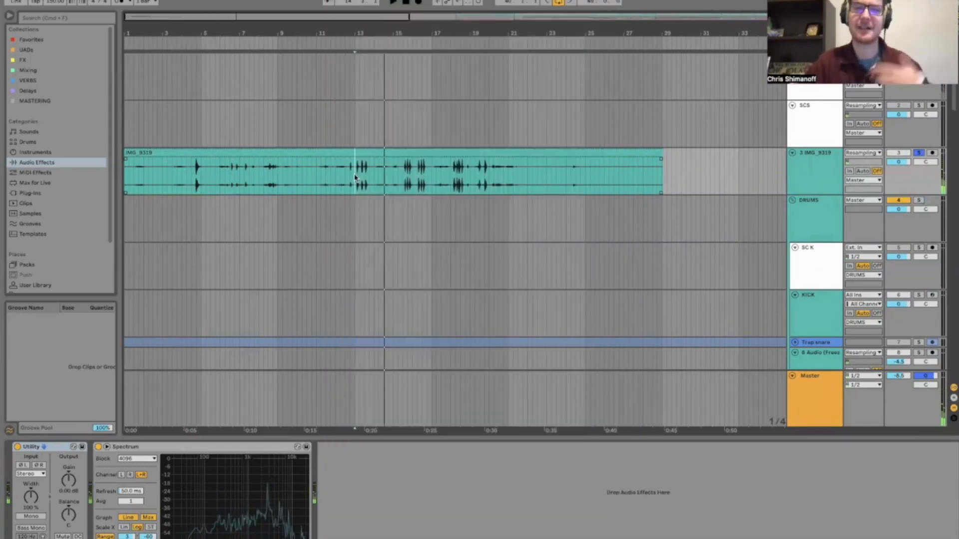
scroll(249, 180, right, 10)
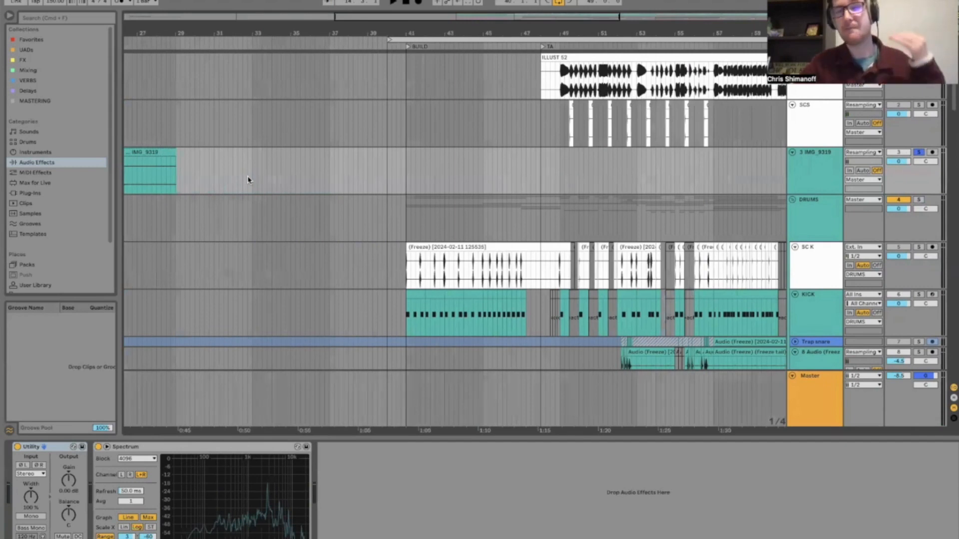
scroll(242, 180, left, 10)
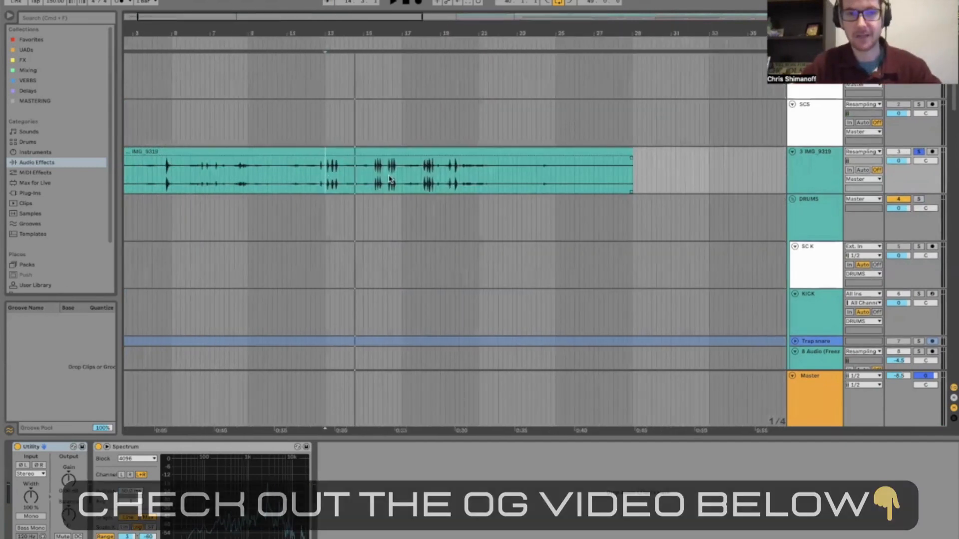
click(421, 175)
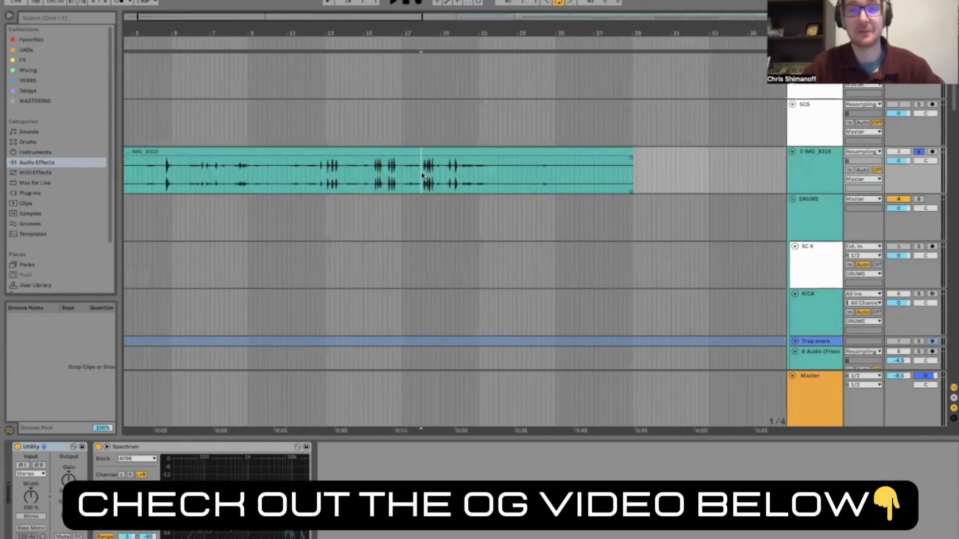
scroll(418, 172, right, 3)
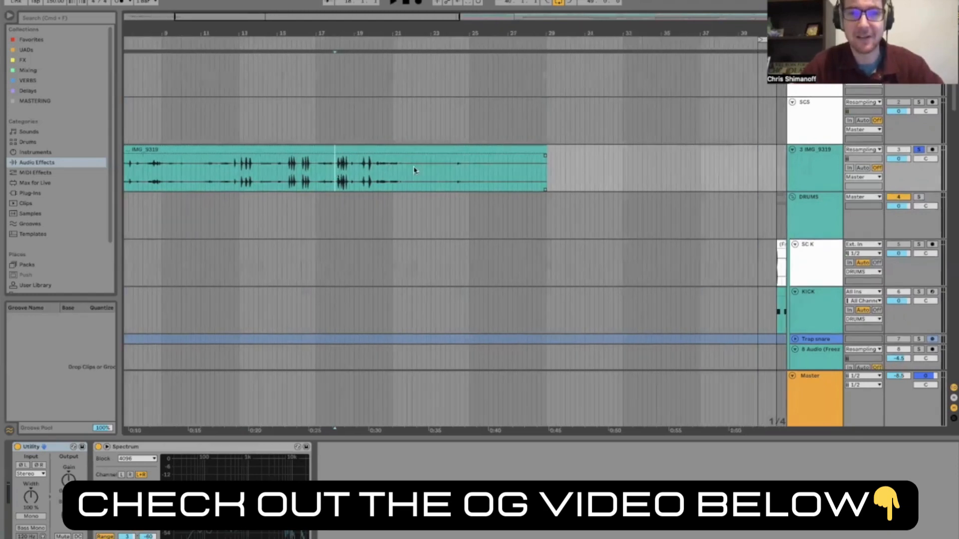
click(380, 152)
Step: Show the KICK track's devices and examine the sampler's sample, filter and pitch settings for the kick at bar 49
scroll(417, 169, right, 9)
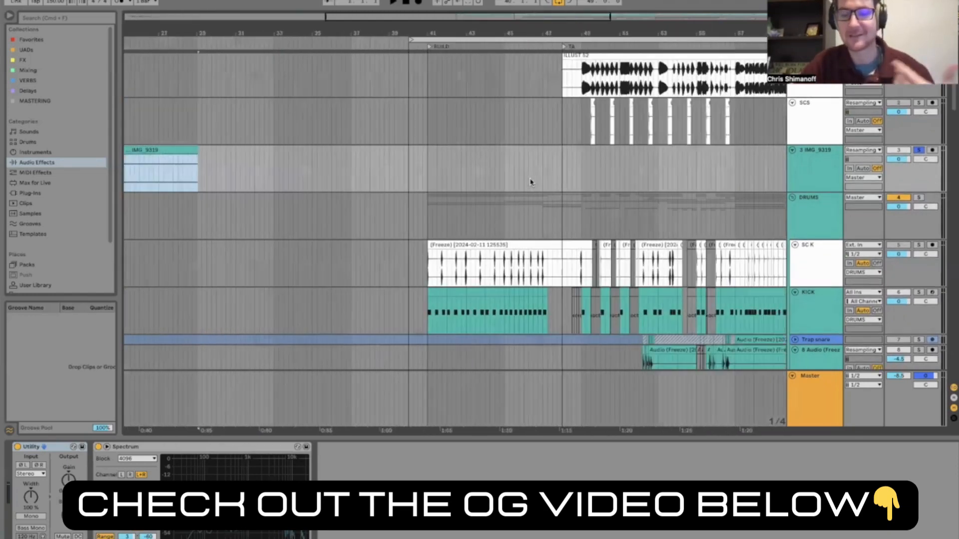
scroll(530, 182, up, 5)
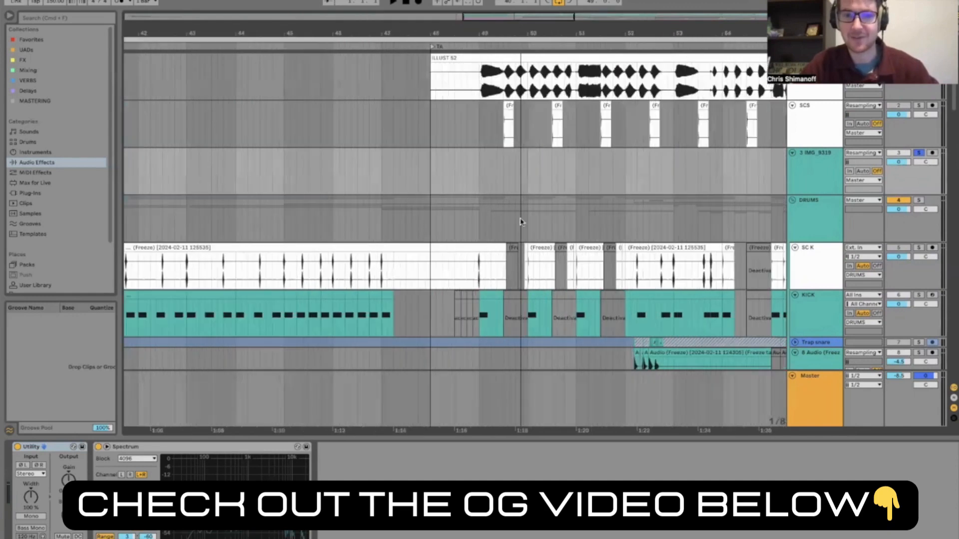
scroll(520, 222, down, 3)
click(456, 260)
click(831, 262)
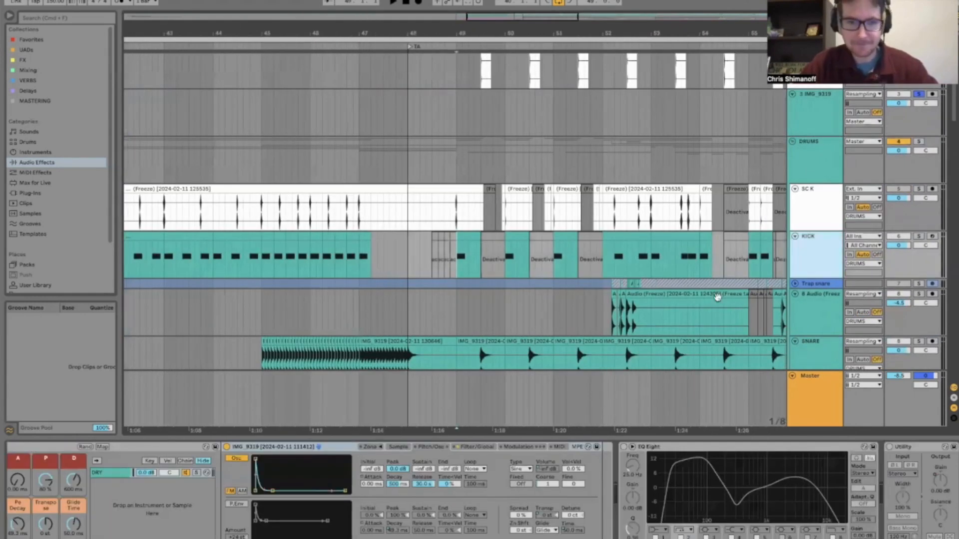
click(404, 449)
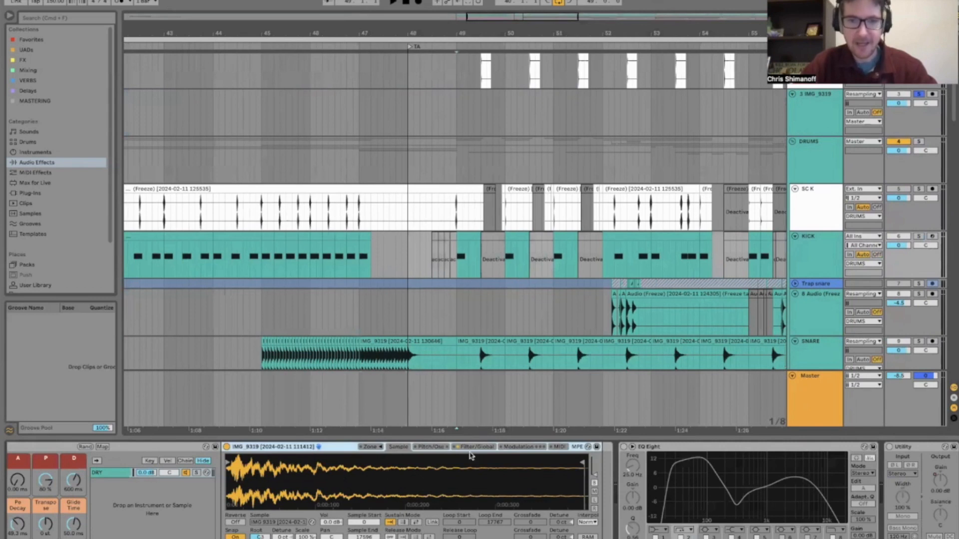
click(466, 447)
click(435, 447)
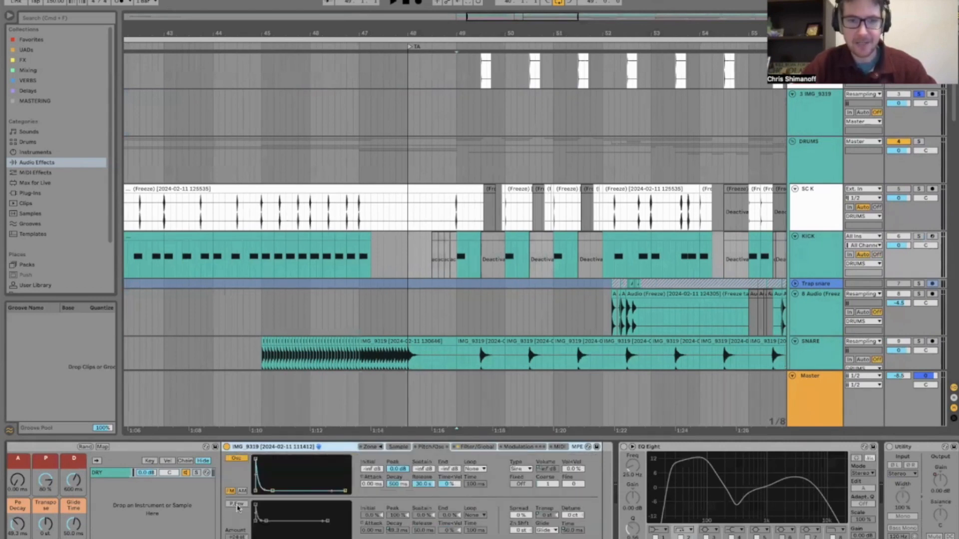
Step: Solo the KICK track and play it with the sampler's pitch envelope and the EQ Eight turned on
click(237, 504)
click(233, 506)
key(space)
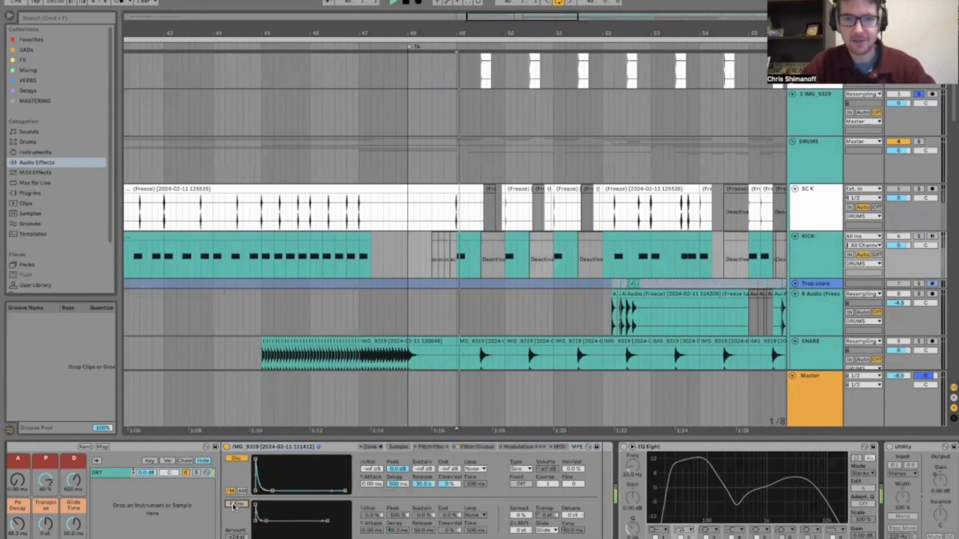
click(919, 236)
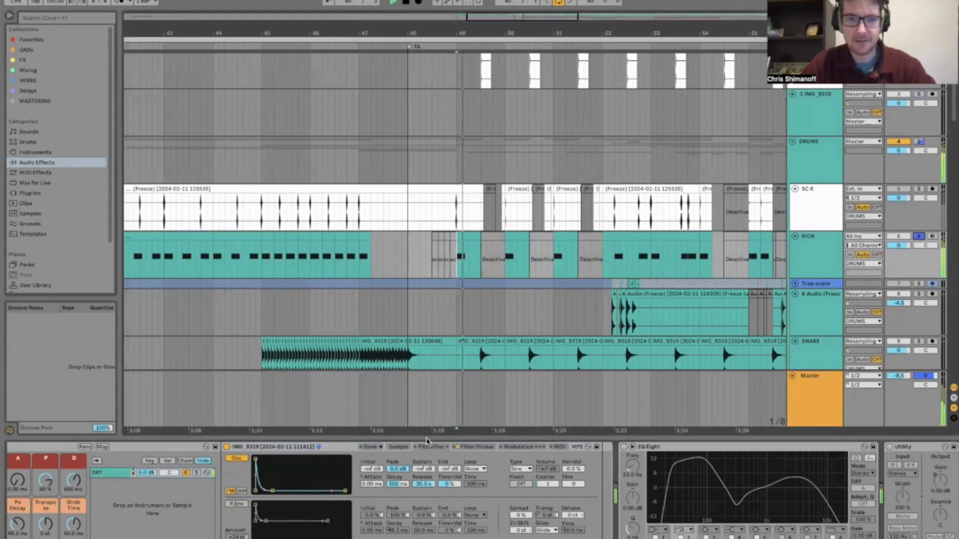
click(234, 505)
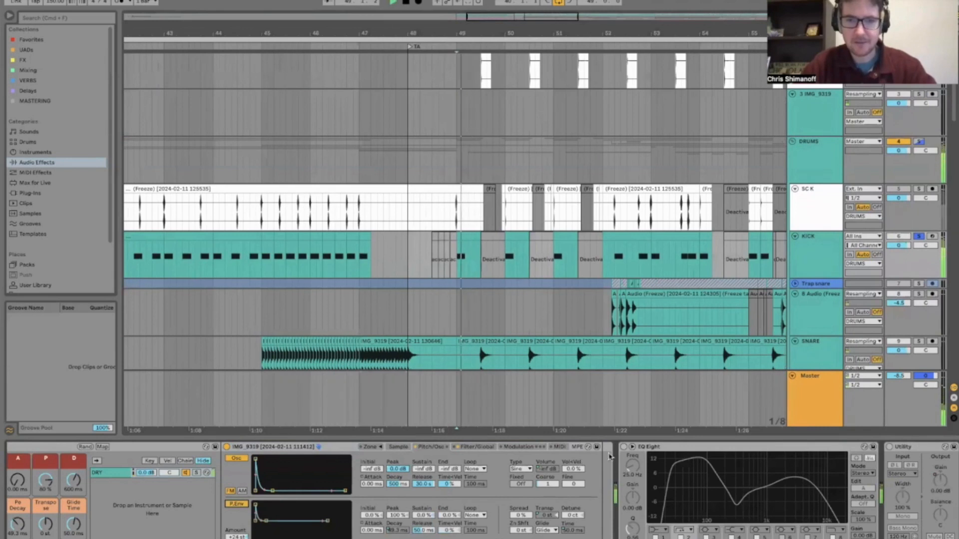
scroll(589, 479, right, 3)
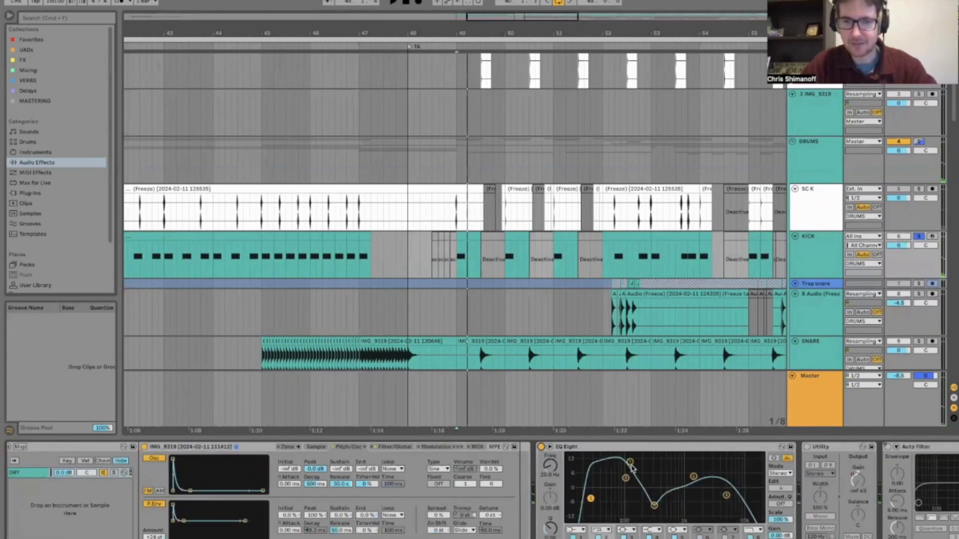
scroll(717, 495, right, 10)
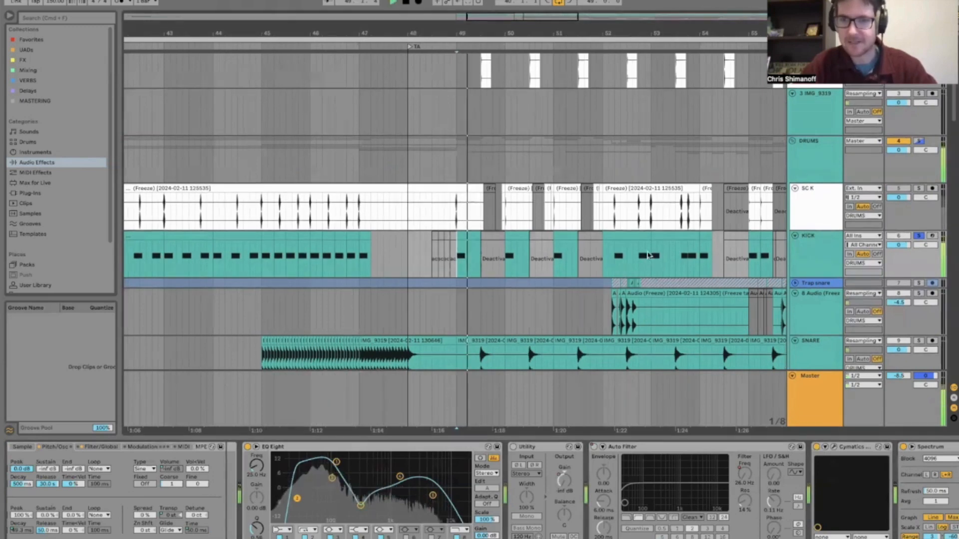
Step: Show the SNARE track's devices, then play the snare soloed from the hit near bar 49
scroll(759, 190, down, 3)
scroll(570, 224, down, 1)
scroll(571, 225, right, 2)
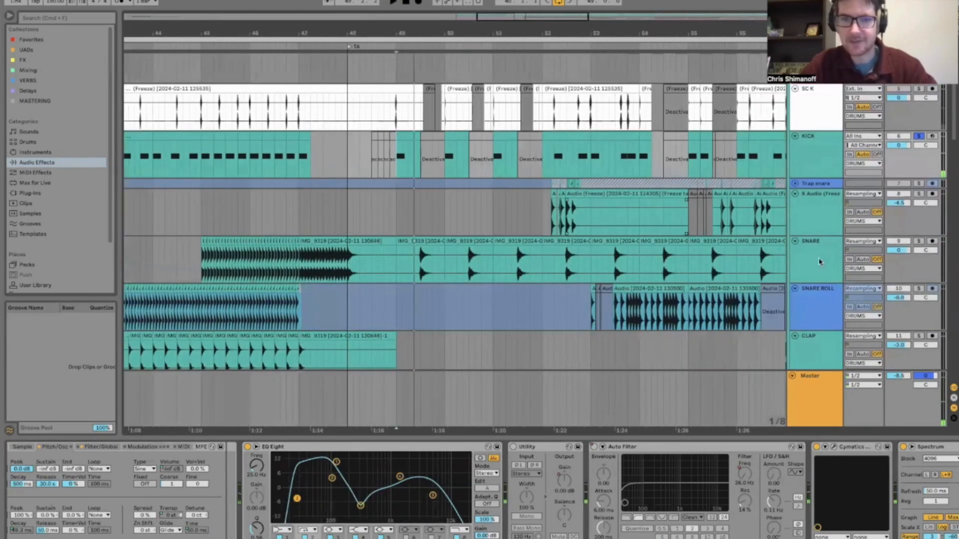
scroll(724, 280, down, 1)
scroll(724, 279, right, 1)
click(458, 240)
click(390, 253)
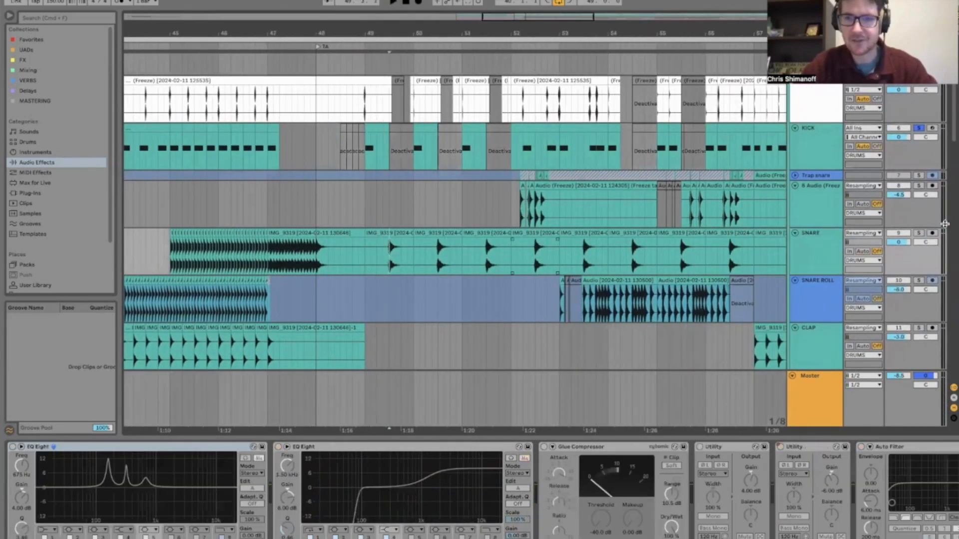
key(space)
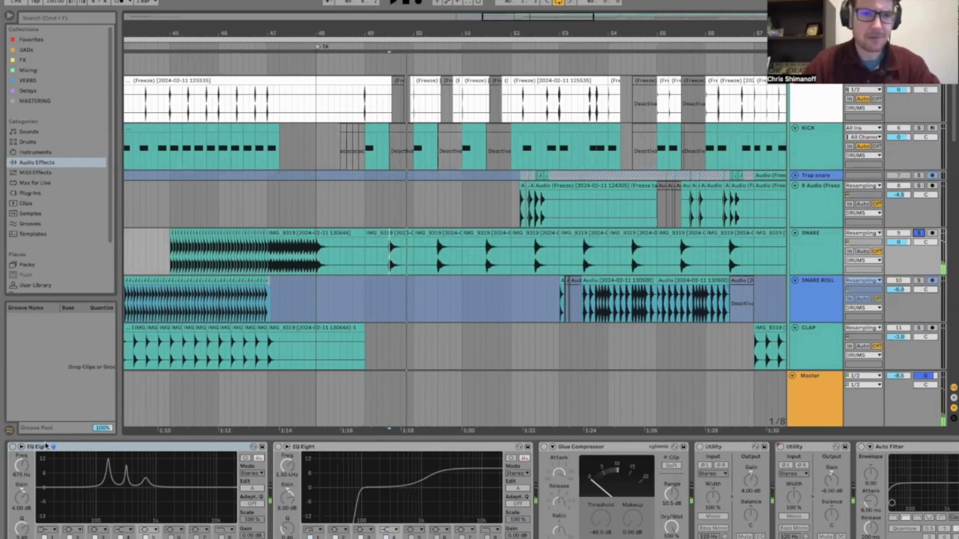
Step: Turn on both EQ Eights, the Glue Compressor and the first Utility in the snare chain, auditioning the snare as they are added
click(13, 446)
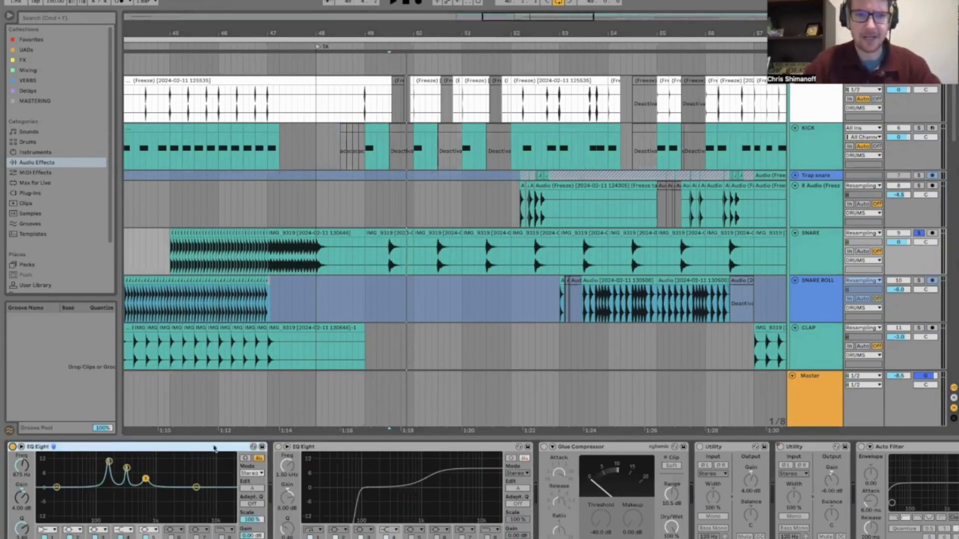
click(279, 447)
click(543, 446)
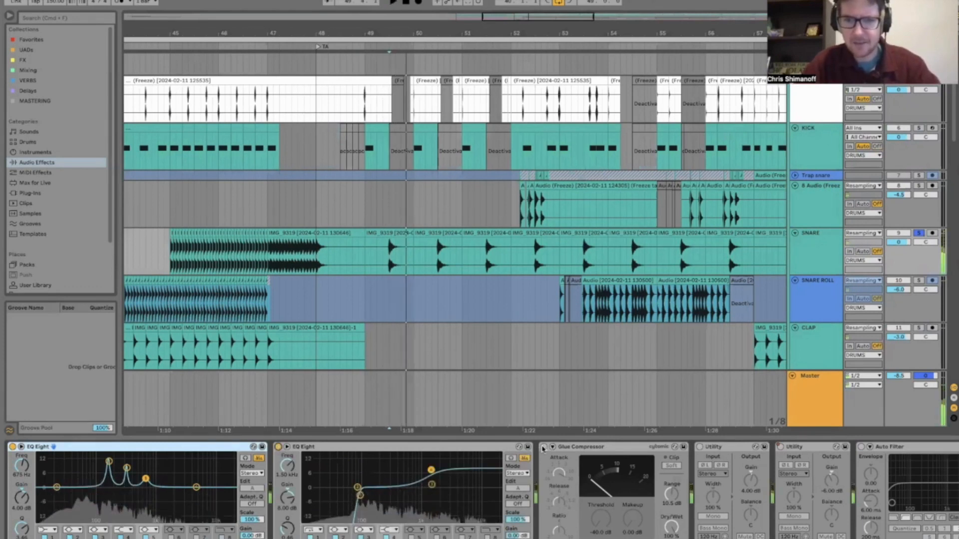
scroll(579, 483, right, 5)
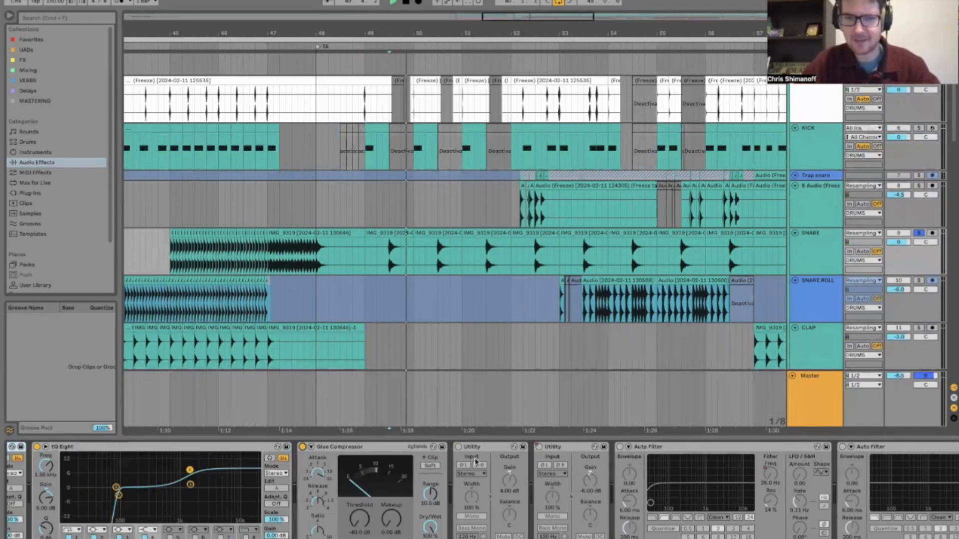
scroll(742, 448, right, 6)
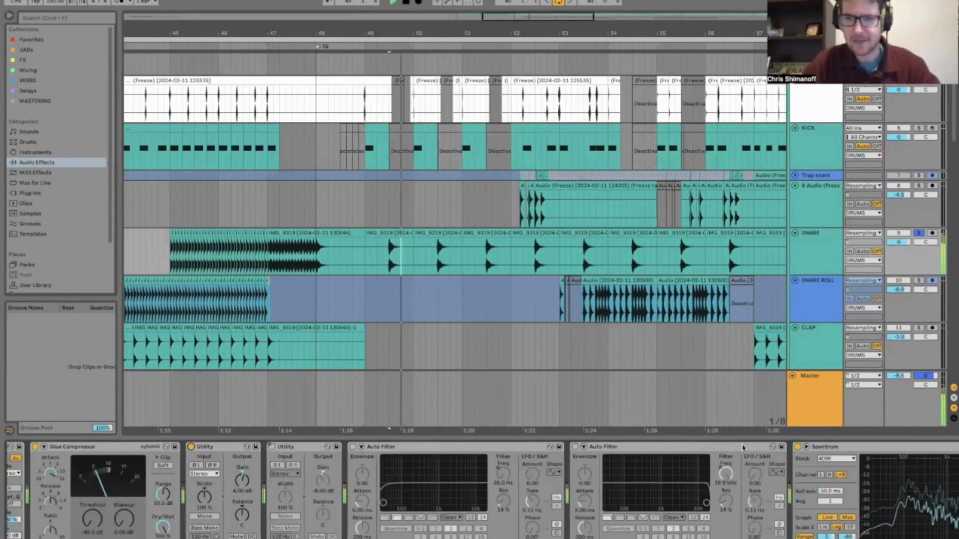
scroll(742, 447, right, 4)
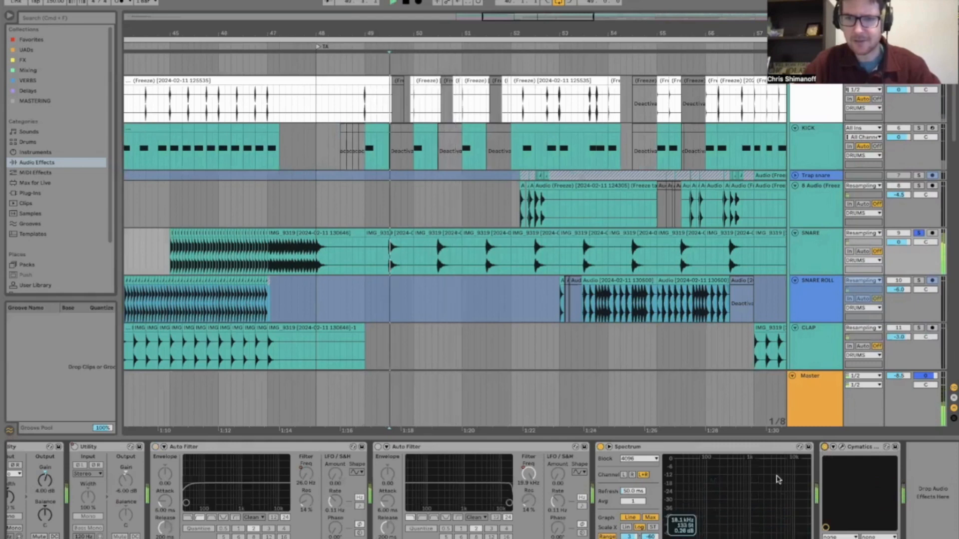
Step: Solo the SNARE ROLL track and audition its fill in the drop and its roll in the build
scroll(602, 265, down, 1)
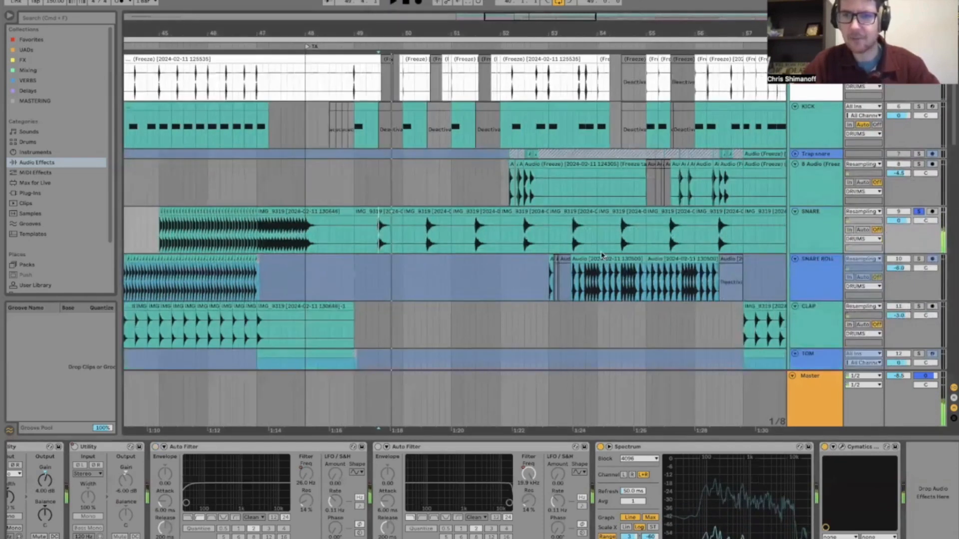
scroll(602, 255, down, 2)
click(908, 213)
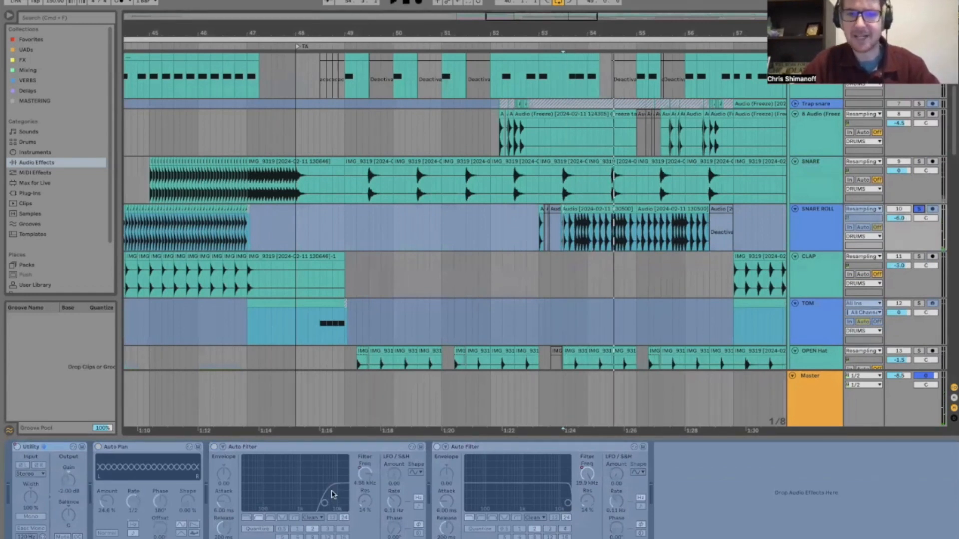
key(space)
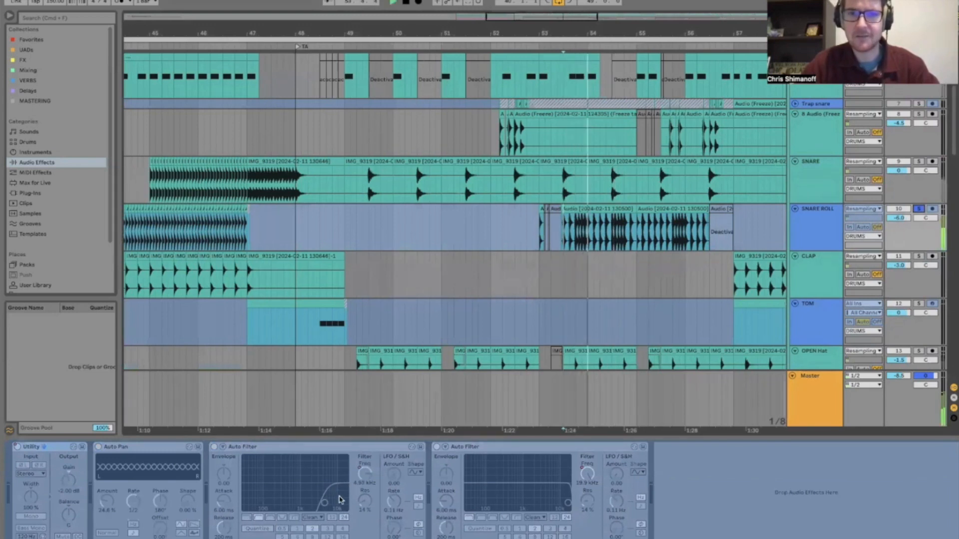
key(space)
scroll(302, 231, left, 4)
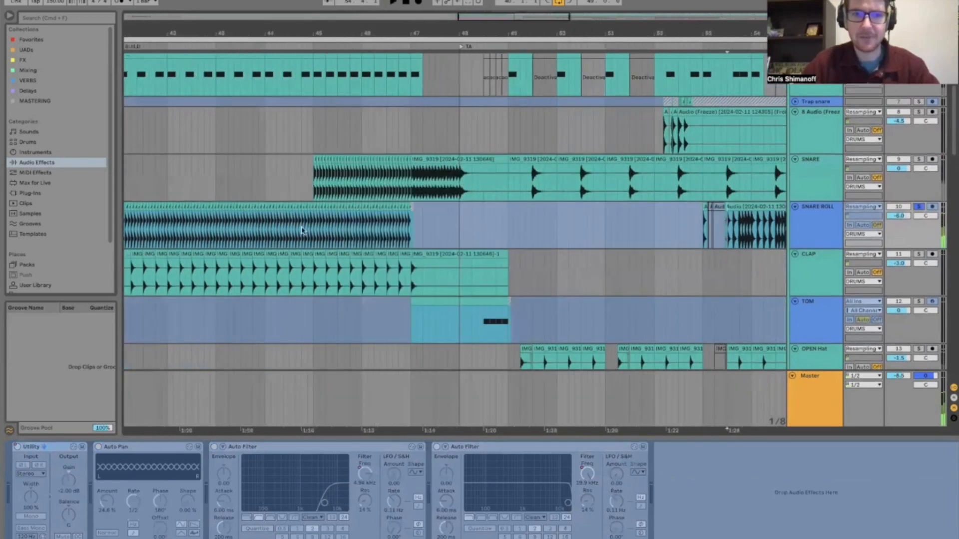
key(space)
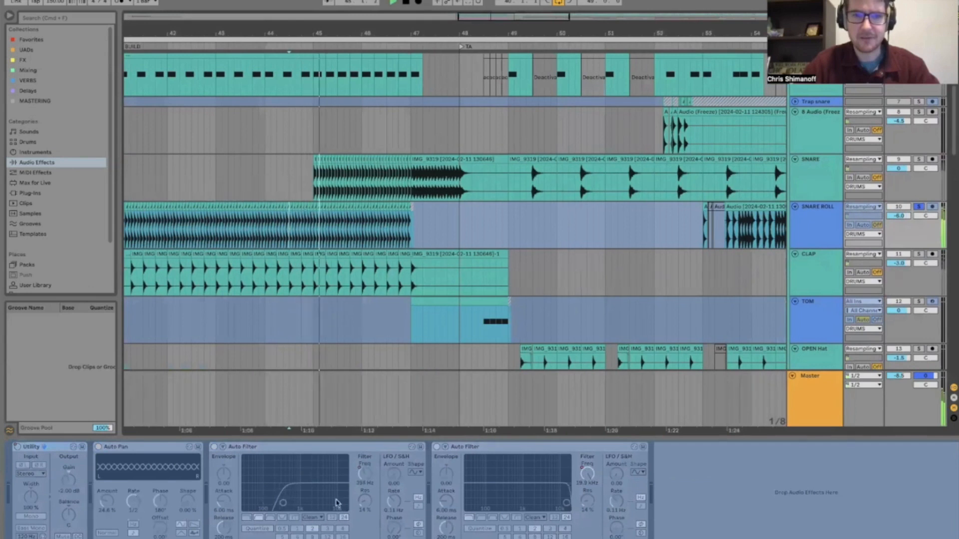
key(space)
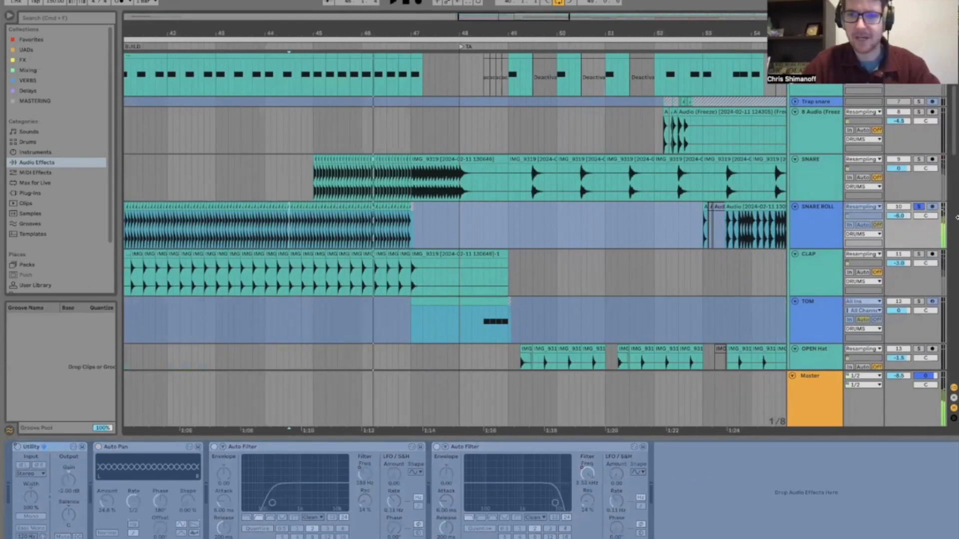
Step: Show the CLAP track's devices and audition the soloed clap in the build and at its final hit at bar 47
click(817, 267)
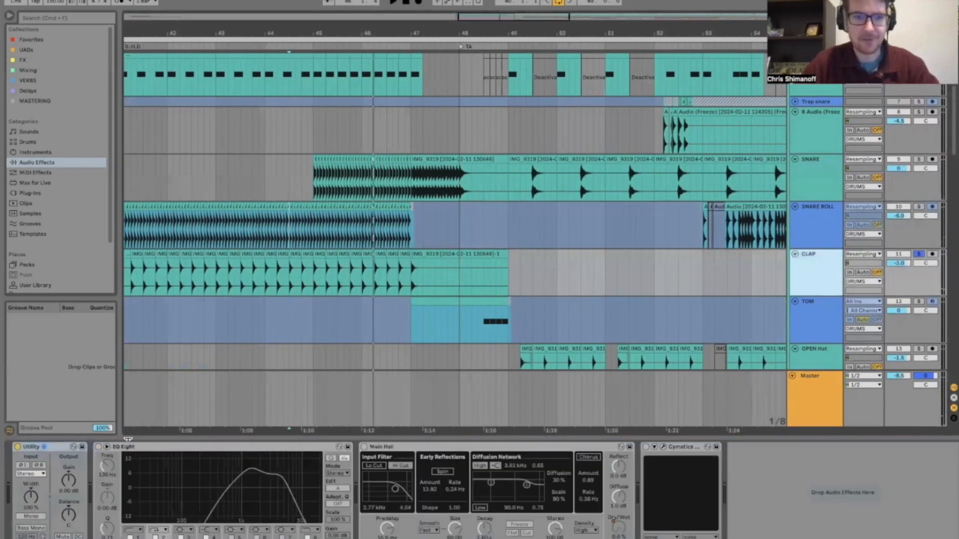
key(space)
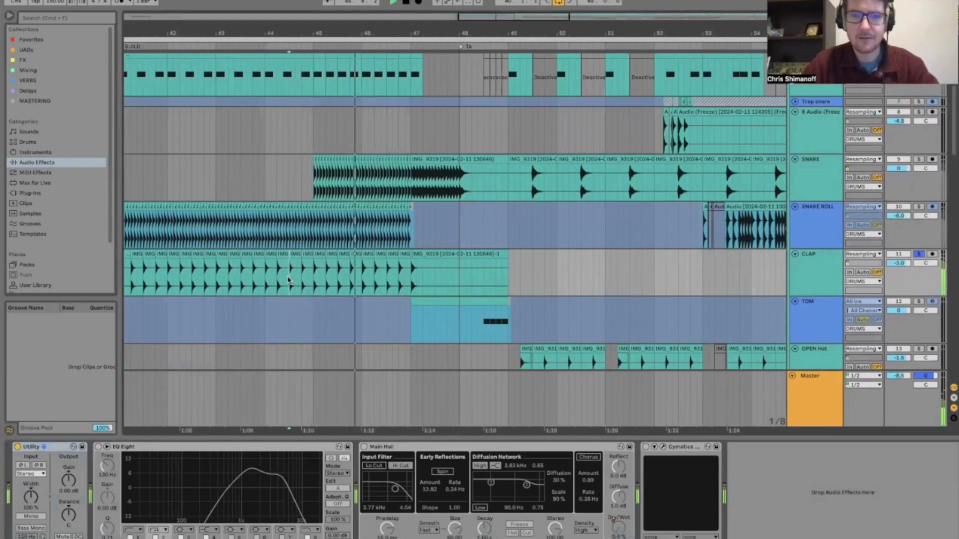
click(411, 283)
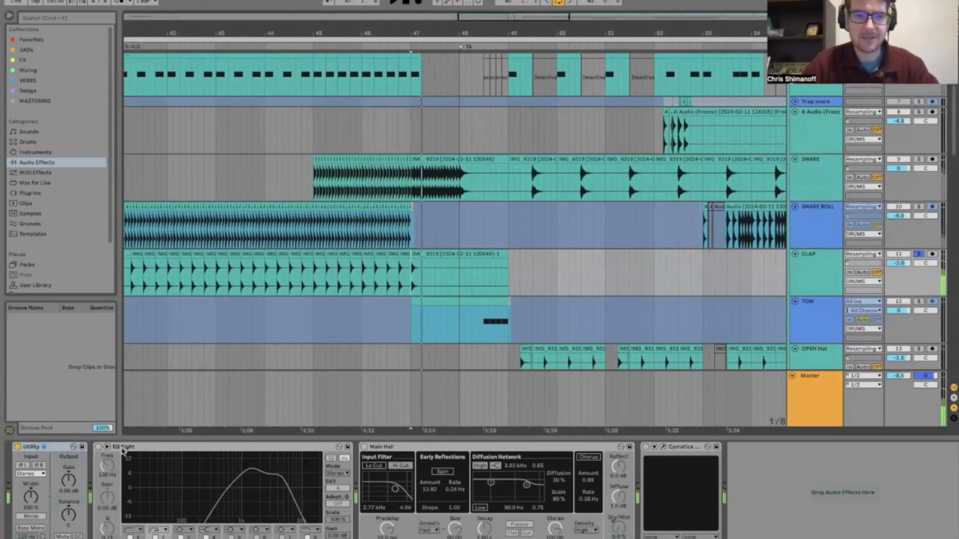
Step: Turn on the clap chain's EQ Eight, Main Hall reverb and Cymatics device, playing the clap after the changes
click(99, 447)
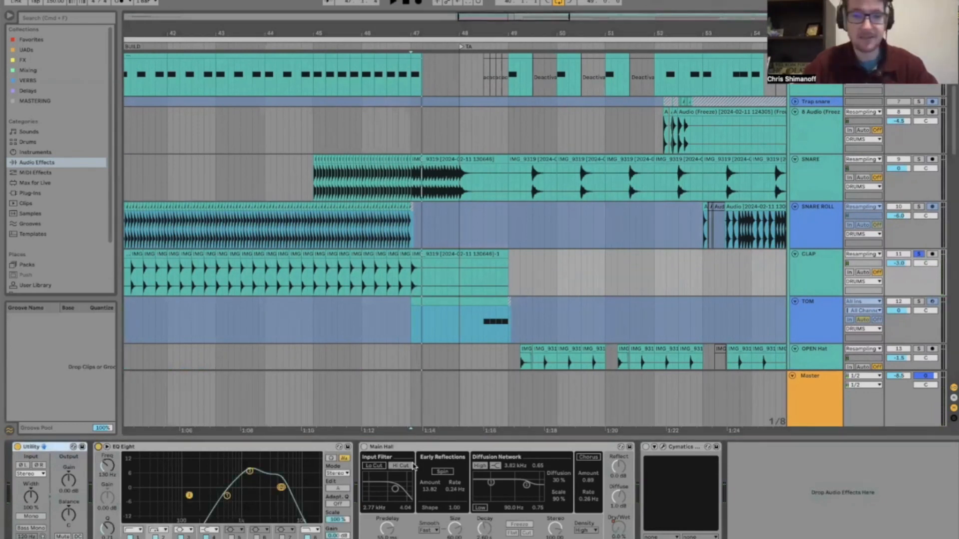
key(space)
key(space)
key(space)
key(space)
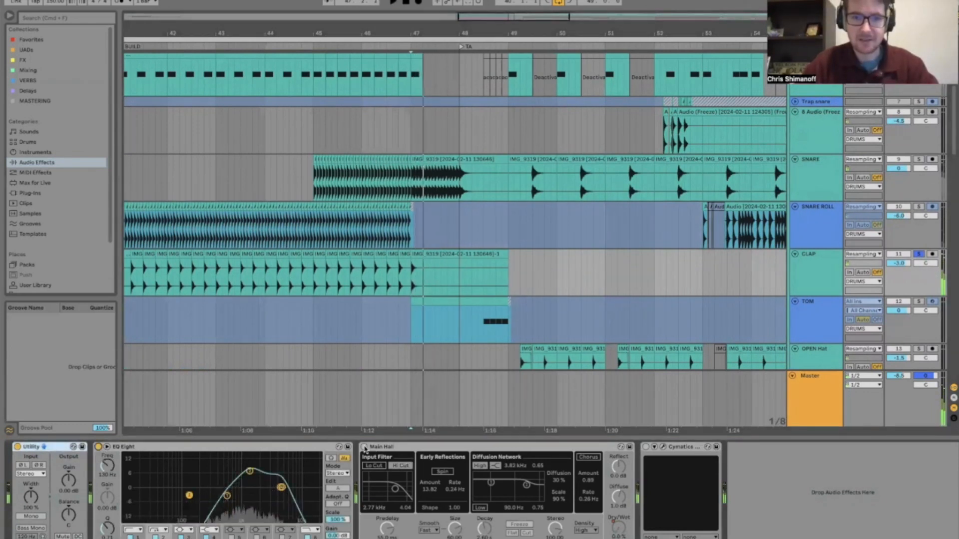
click(364, 447)
key(space)
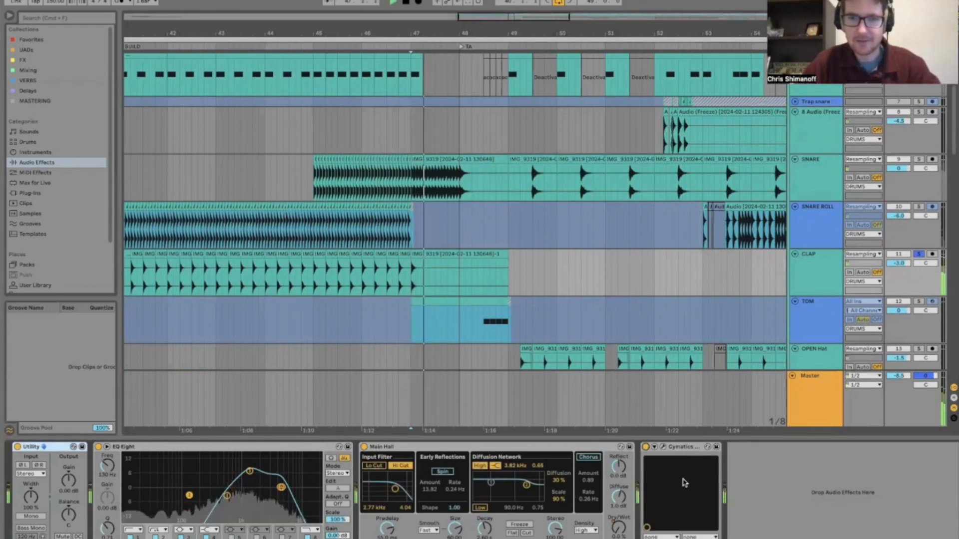
Step: Stop the clap playback, solo the TOM track and audition its fill in the last half bar before bar 49
key(space)
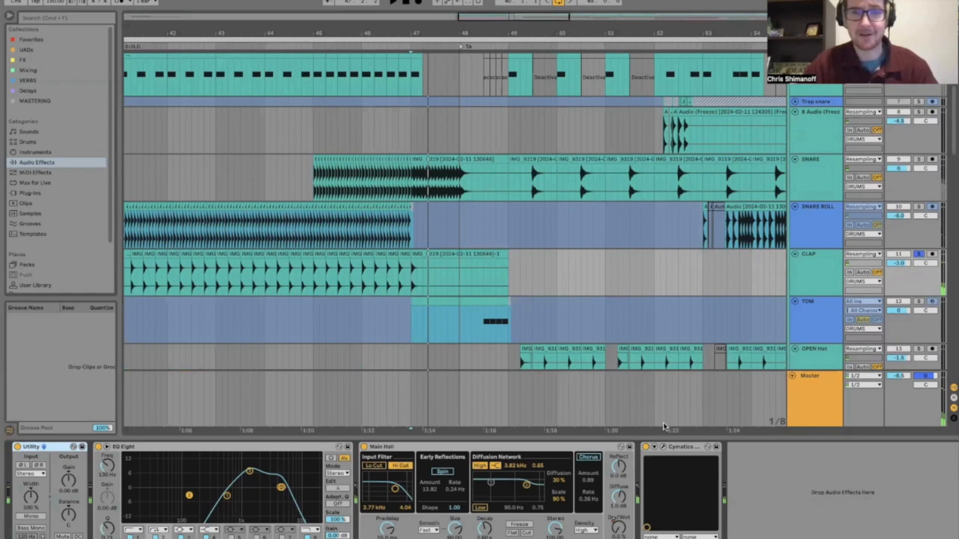
click(663, 447)
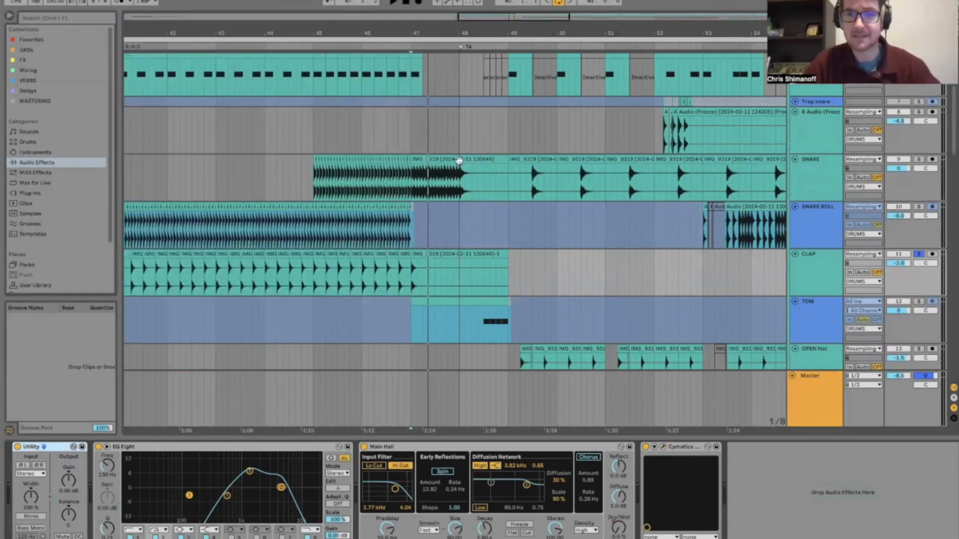
scroll(462, 175, right, 5)
scroll(467, 210, down, 2)
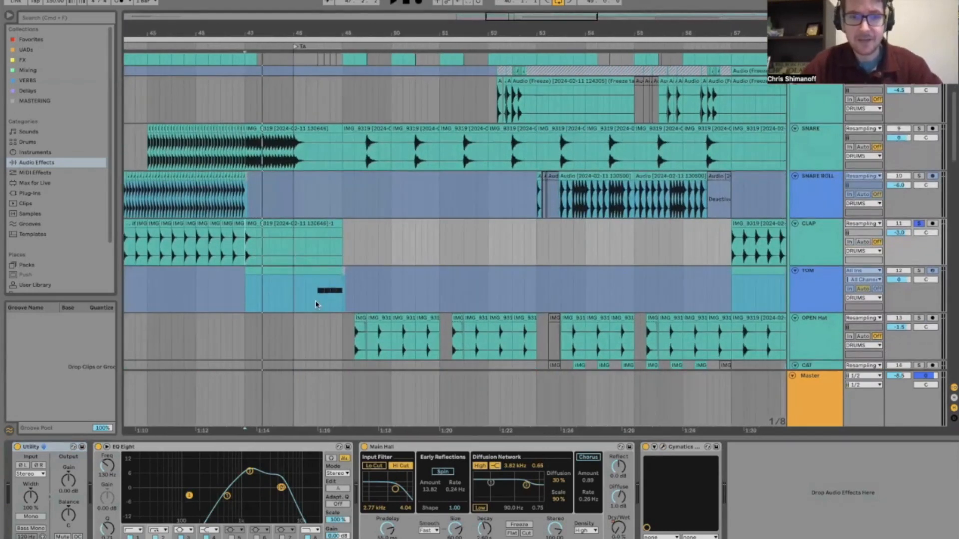
click(317, 304)
click(917, 272)
key(space)
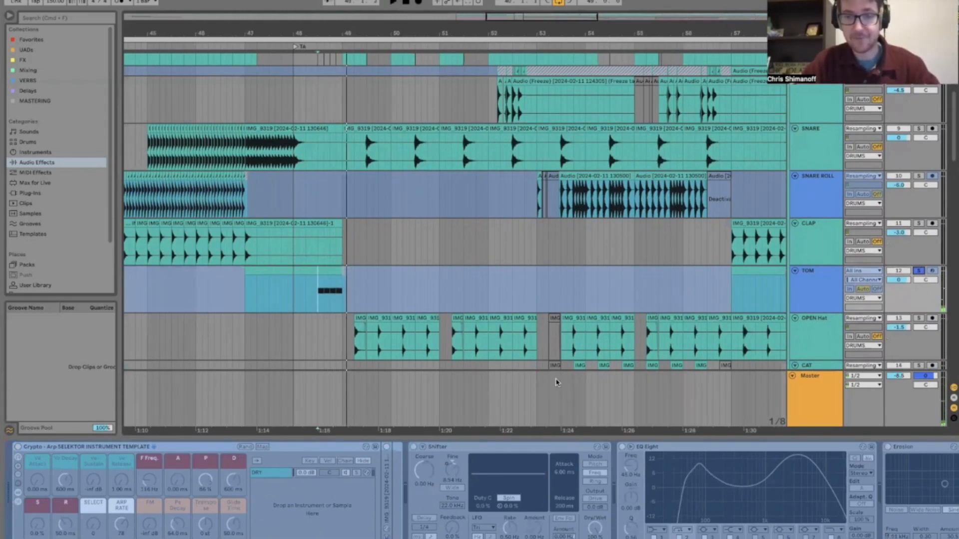
Step: Show the TOM track's devices and compare its sound with Erosion switched off and on
right_click(812, 289)
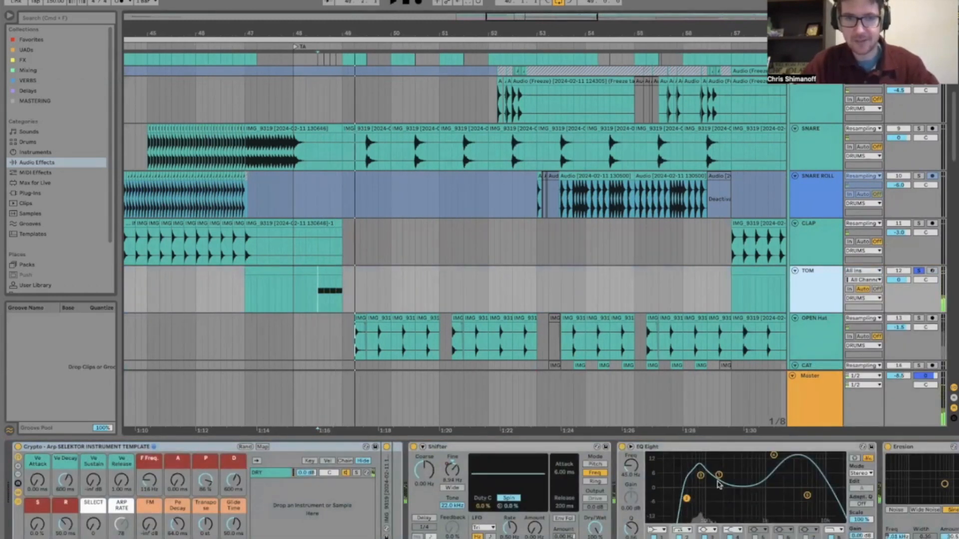
scroll(699, 465, right, 5)
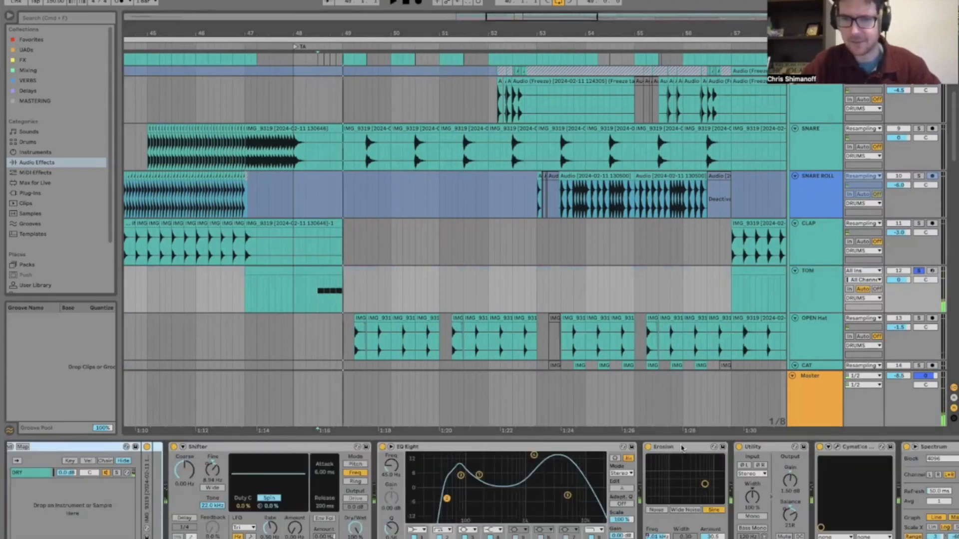
click(681, 448)
click(648, 447)
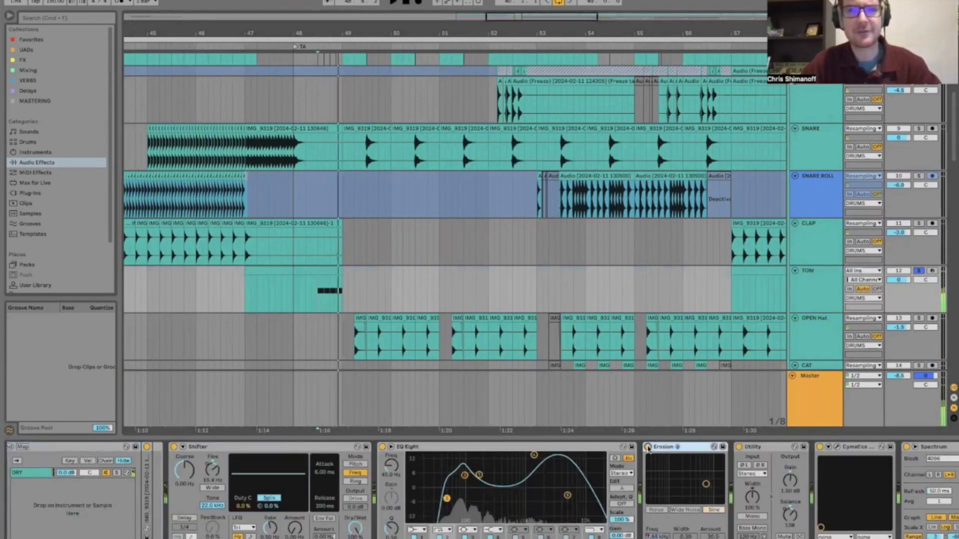
click(648, 447)
key(space)
key(space)
key(space)
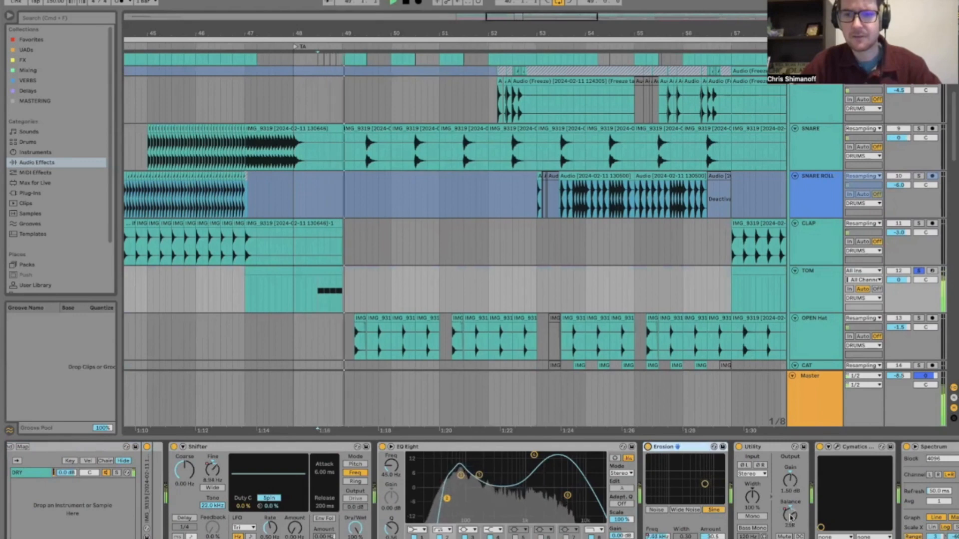
key(space)
Step: Solo the OPEN Hat track and audition its hits from the first clip in bar 49
scroll(597, 232, down, 3)
scroll(597, 233, right, 3)
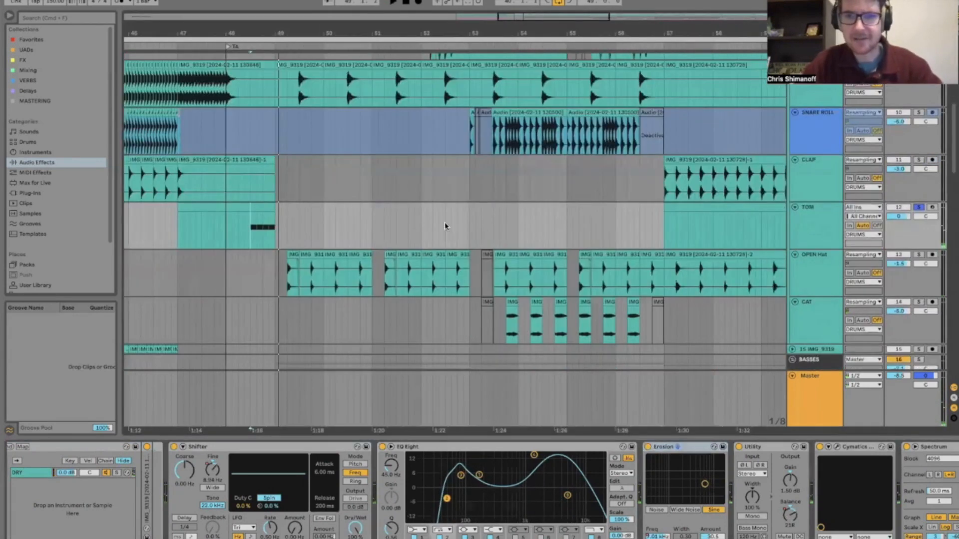
scroll(306, 230, down, 3)
scroll(306, 230, right, 3)
click(246, 232)
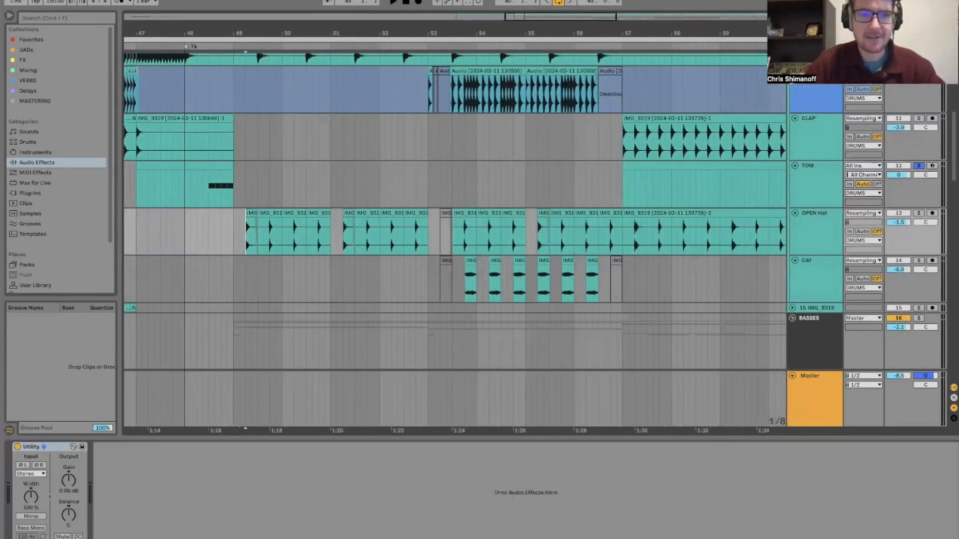
drag(248, 32, 248, 100)
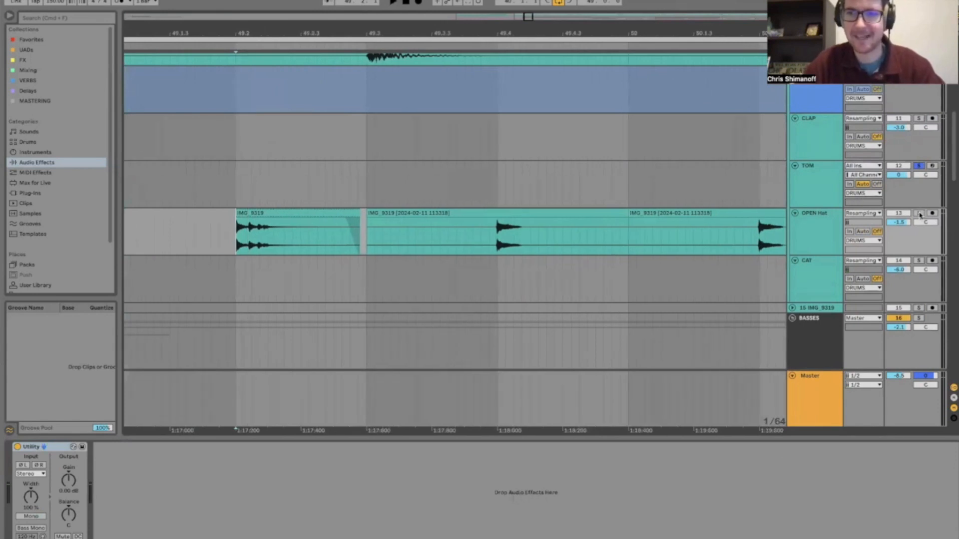
key(space)
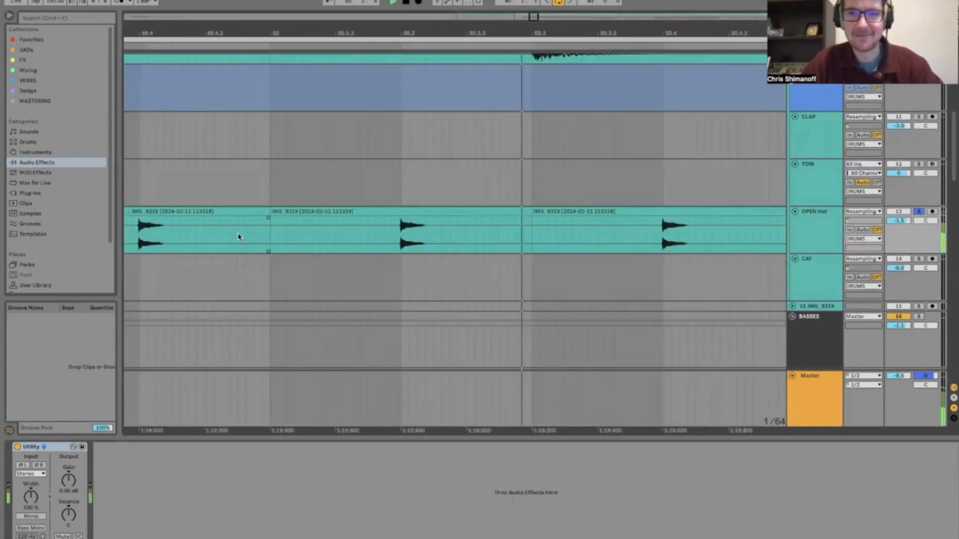
key(space)
Step: Solo CAT alongside OPEN Hat and audition from its first active clip, adding SNARE ROLL and the snare tracks above it during playback
drag(430, 35, 431, 4)
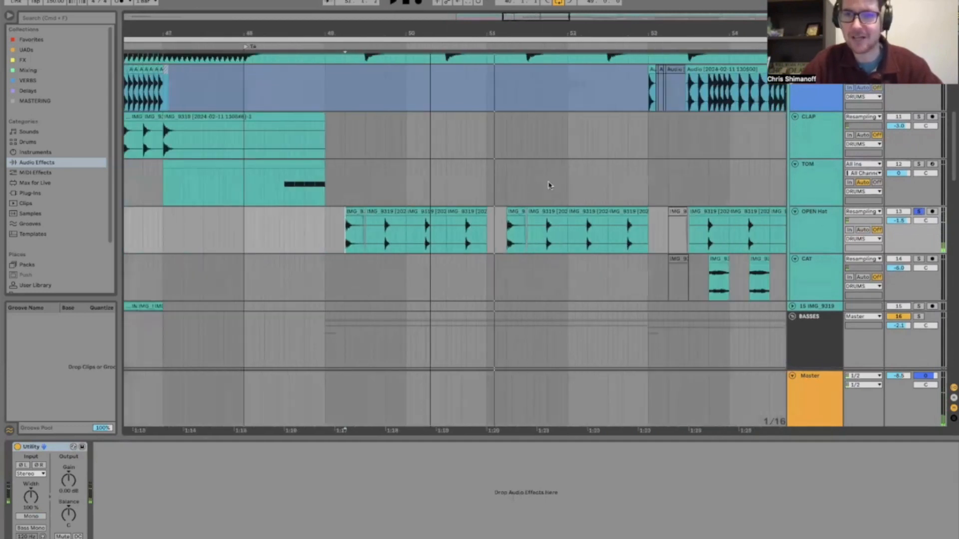
scroll(475, 279, right, 6)
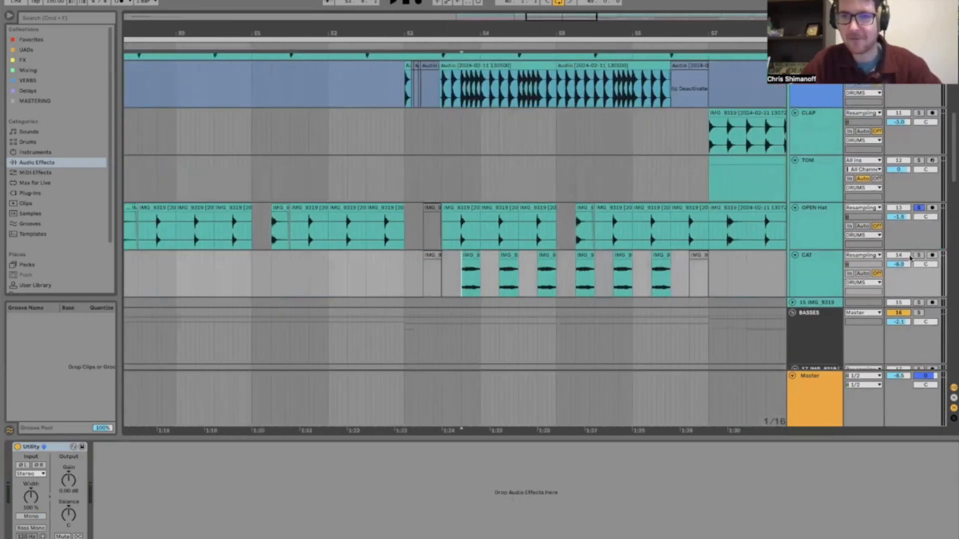
key(space)
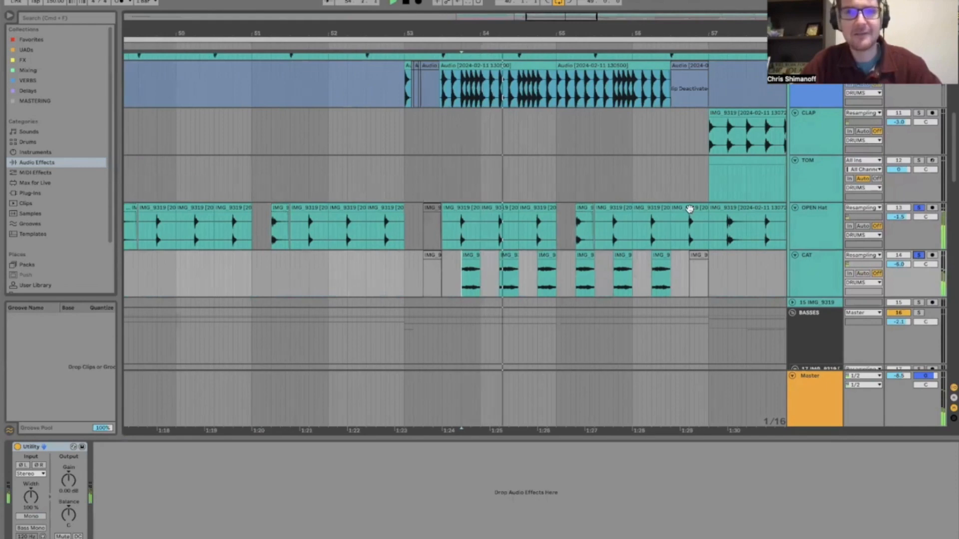
scroll(689, 208, up, 5)
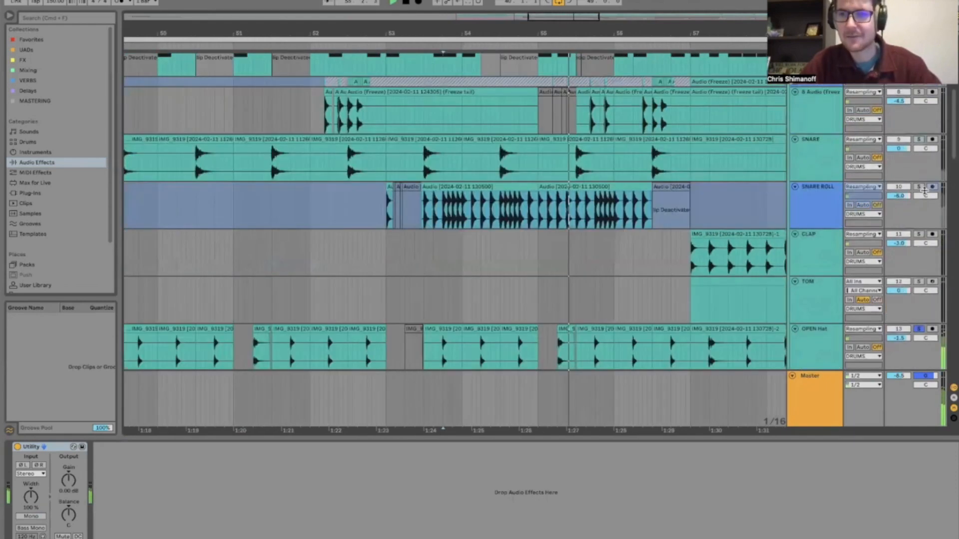
scroll(918, 200, up, 5)
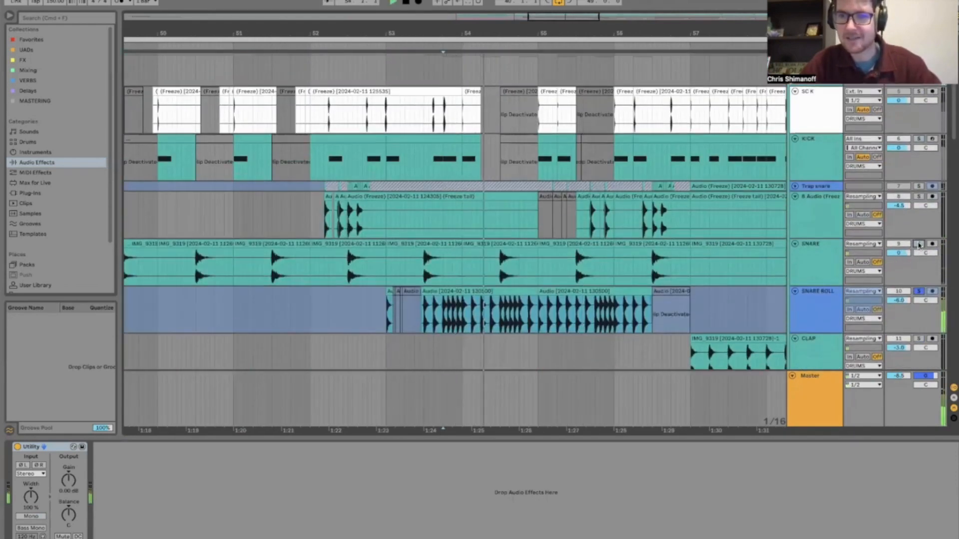
click(918, 197)
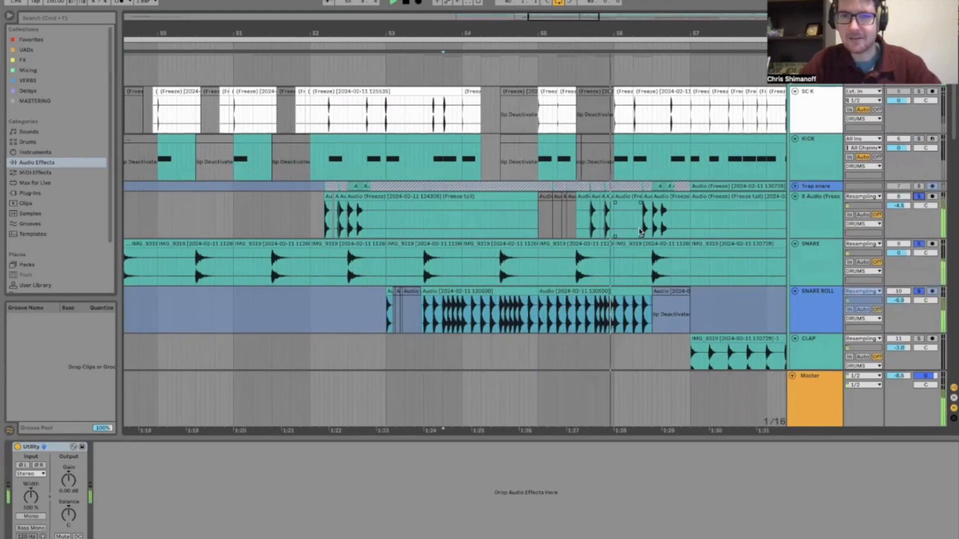
key(space)
Step: Solo the whole DRUMS group and audition all its tracks together from bar 53
scroll(866, 217, up, 2)
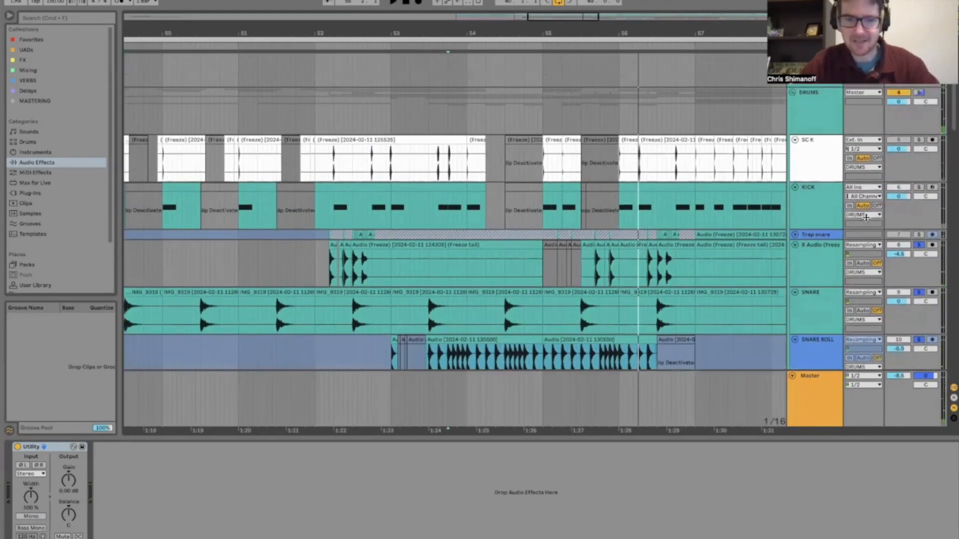
scroll(916, 194, up, 3)
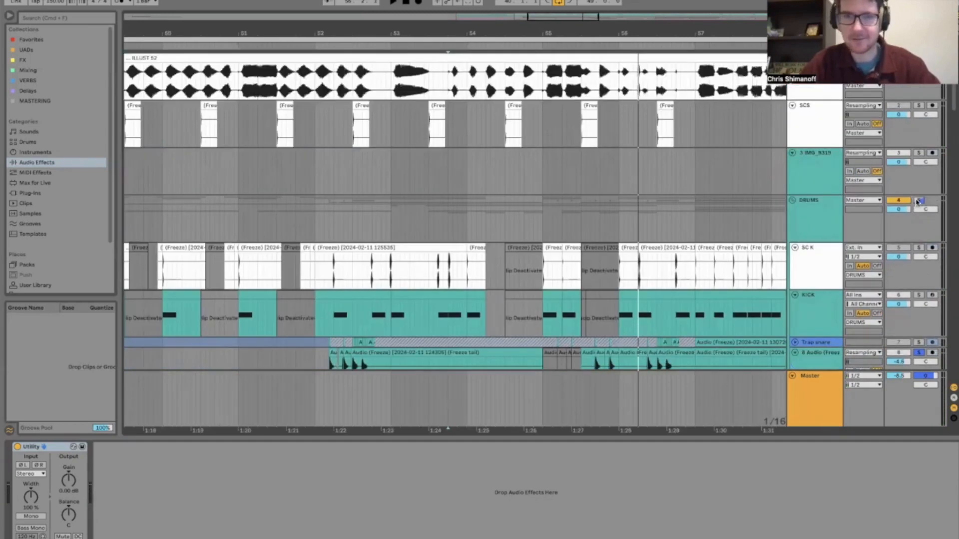
click(918, 201)
click(391, 204)
key(space)
scroll(547, 213, down, 5)
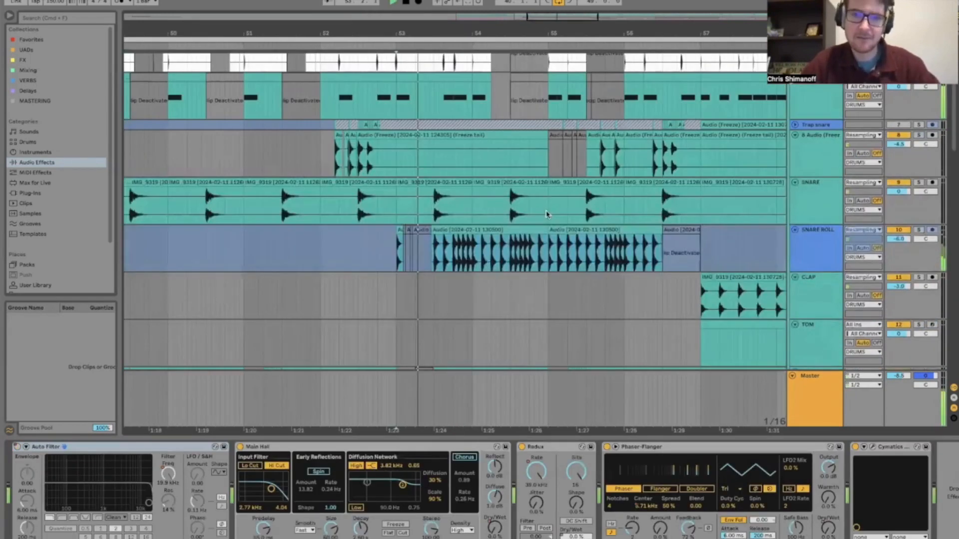
scroll(547, 215, down, 3)
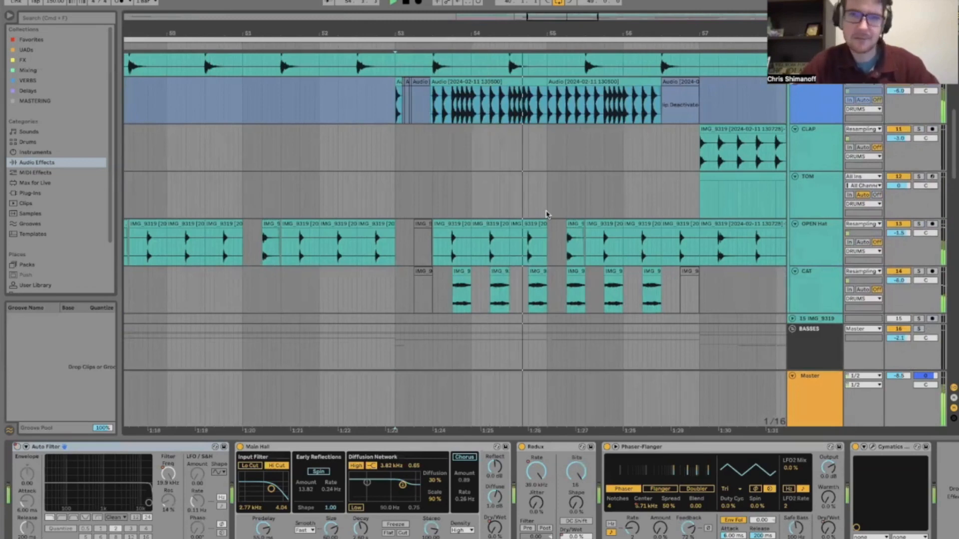
scroll(547, 215, down, 2)
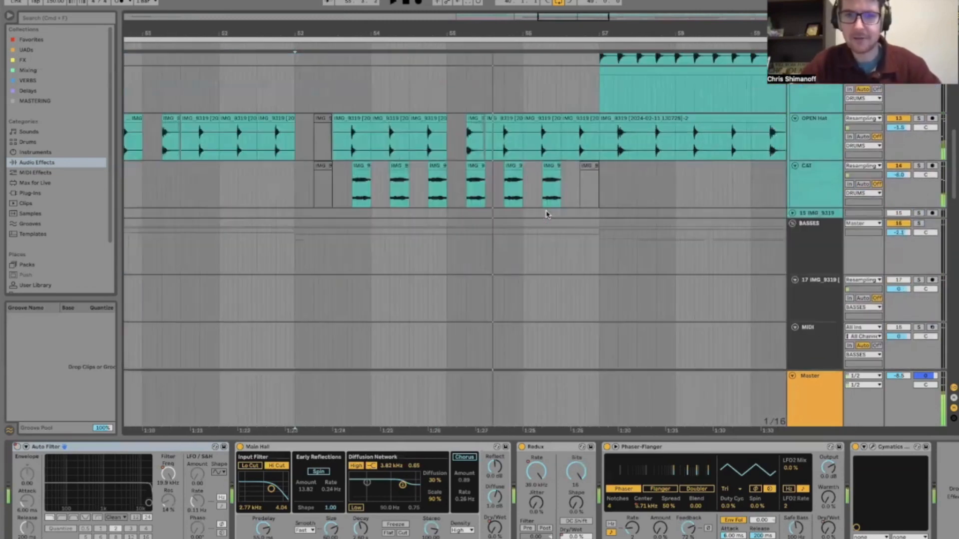
Step: Solo the 17 IMG_9319 track in the BASSES group and audition its source clip in bar 1
scroll(547, 213, down, 4)
drag(413, 31, 414, 4)
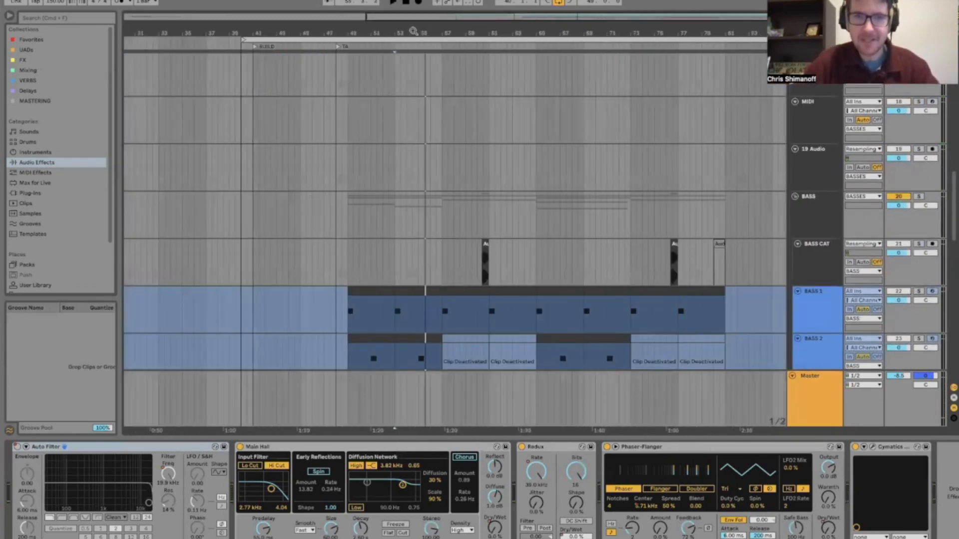
drag(493, 31, 493, 10)
scroll(493, 266, down, 1)
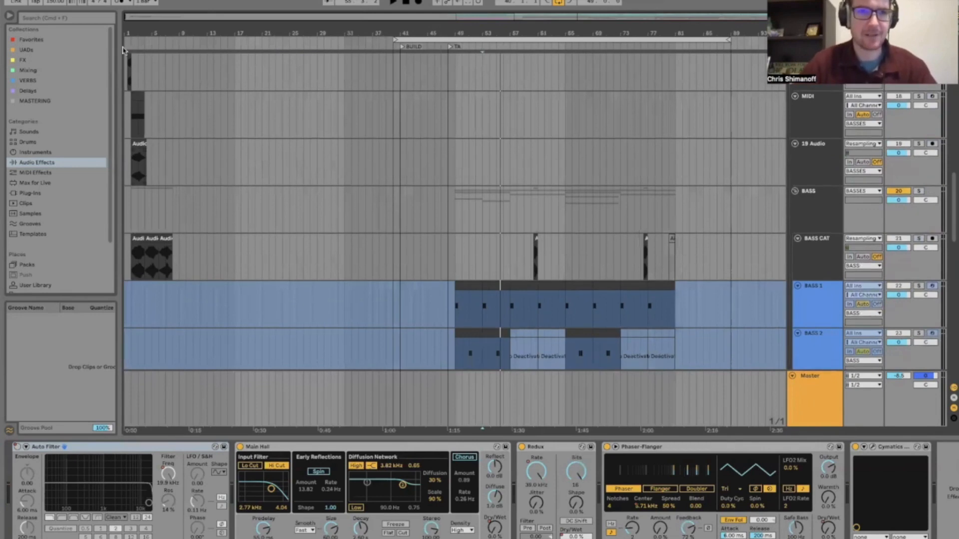
drag(137, 33, 214, 186)
scroll(239, 200, up, 5)
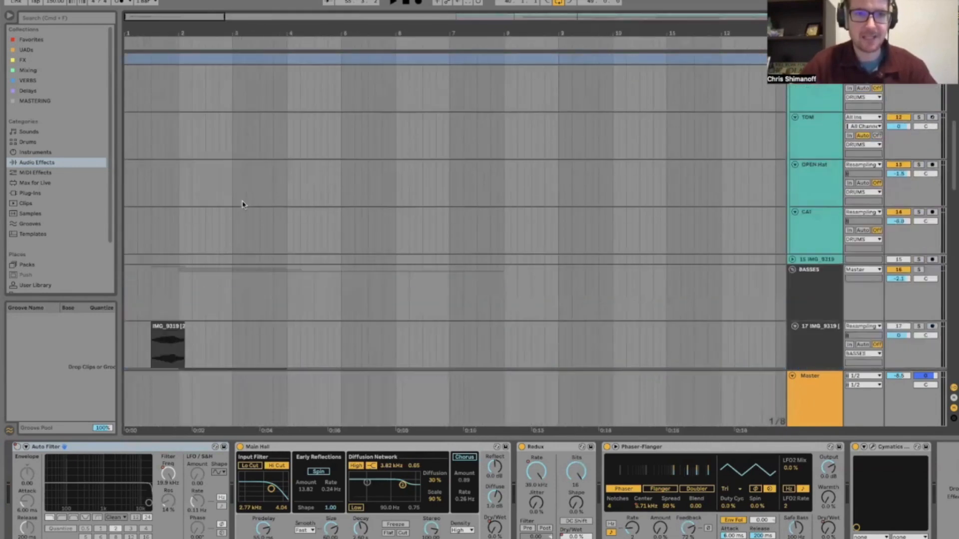
scroll(228, 215, down, 1)
scroll(227, 216, down, 1)
click(151, 272)
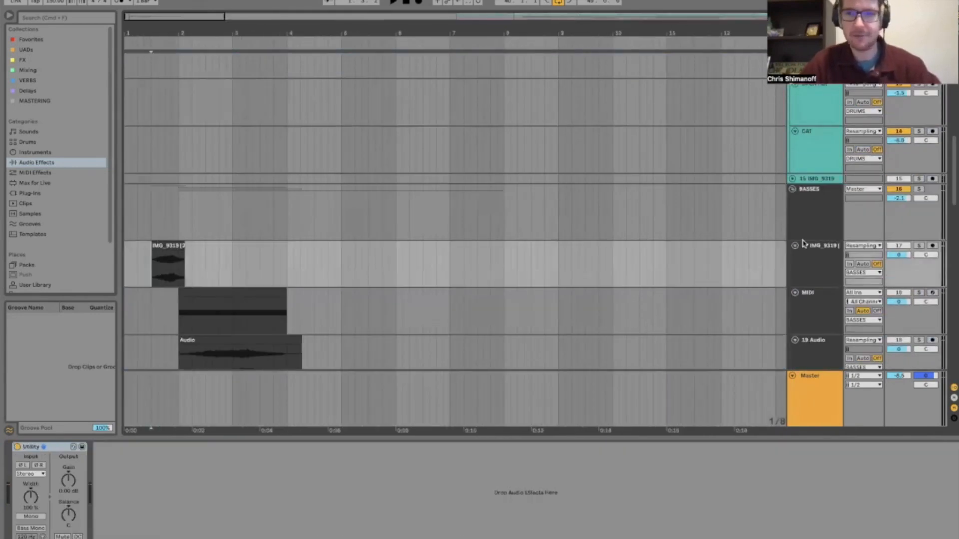
key(space)
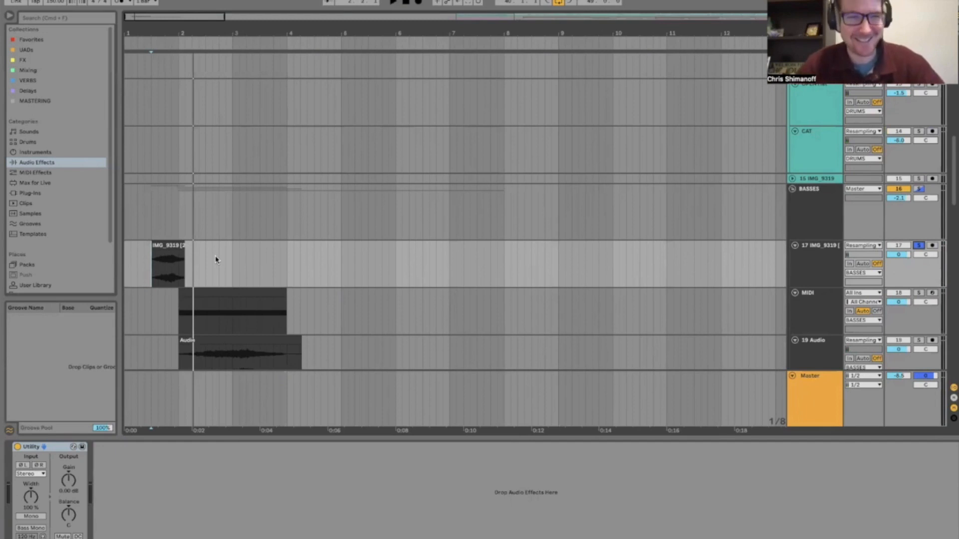
Step: Show the Granulator II chain on the MIDI track in the BASSES group, solo the track and audition its clip from bar 2
drag(159, 30, 161, 48)
scroll(258, 263, down, 2)
click(574, 279)
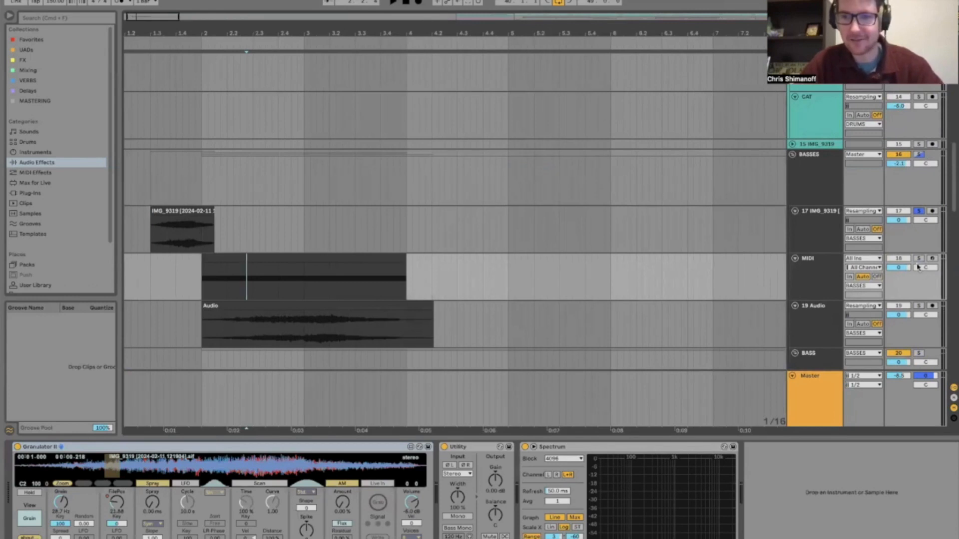
click(202, 292)
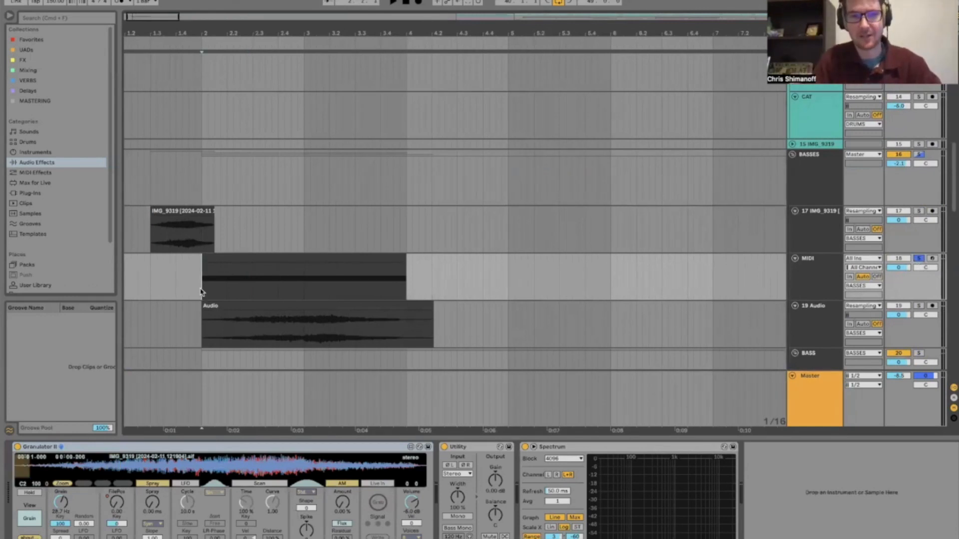
key(space)
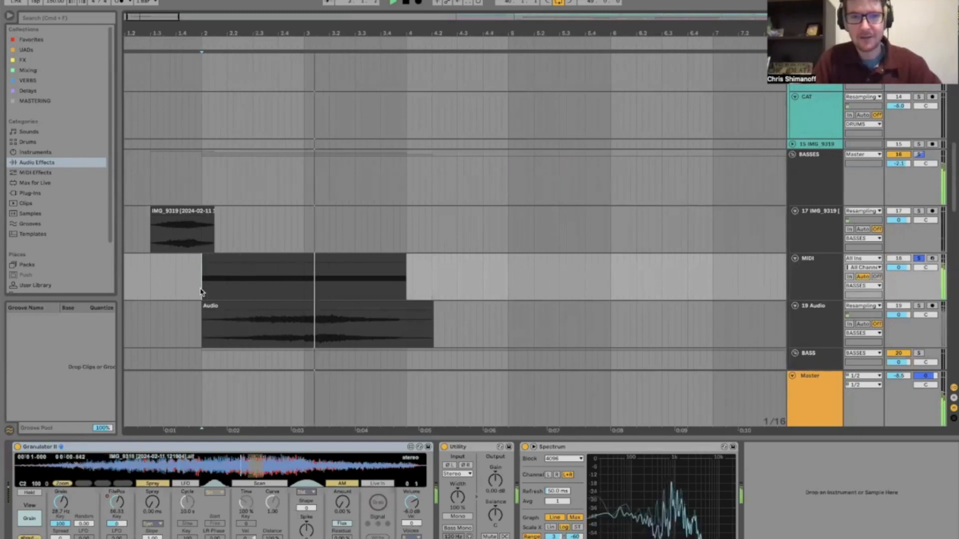
key(space)
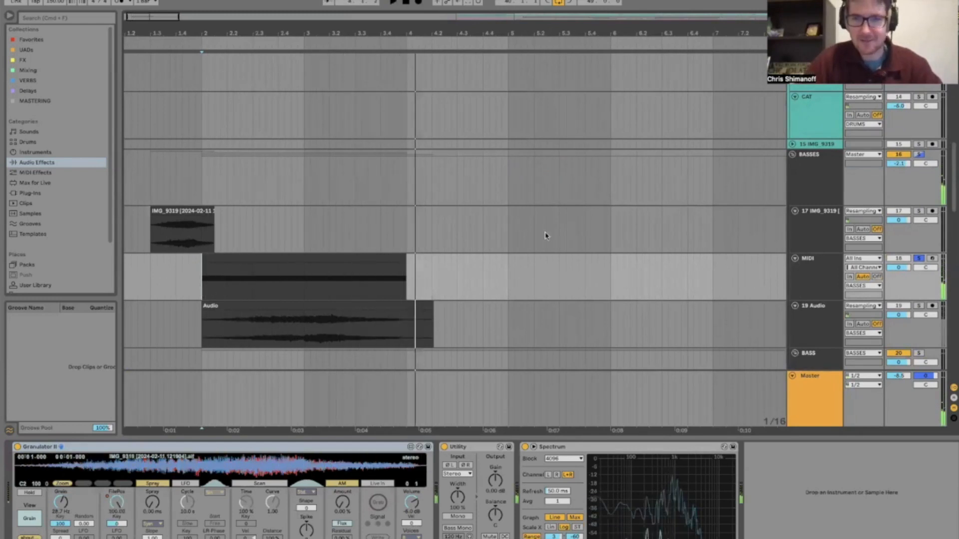
Step: Solo the 19 Audio track, show its devices and turn off Spectral Resonator, Resonators and the audio effect rack
scroll(546, 235, down, 2)
click(918, 275)
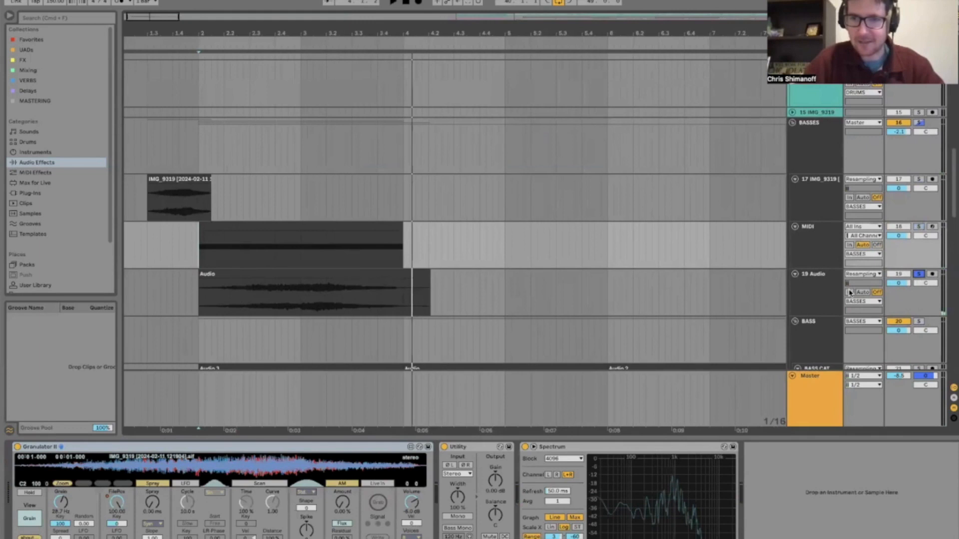
click(817, 293)
click(98, 447)
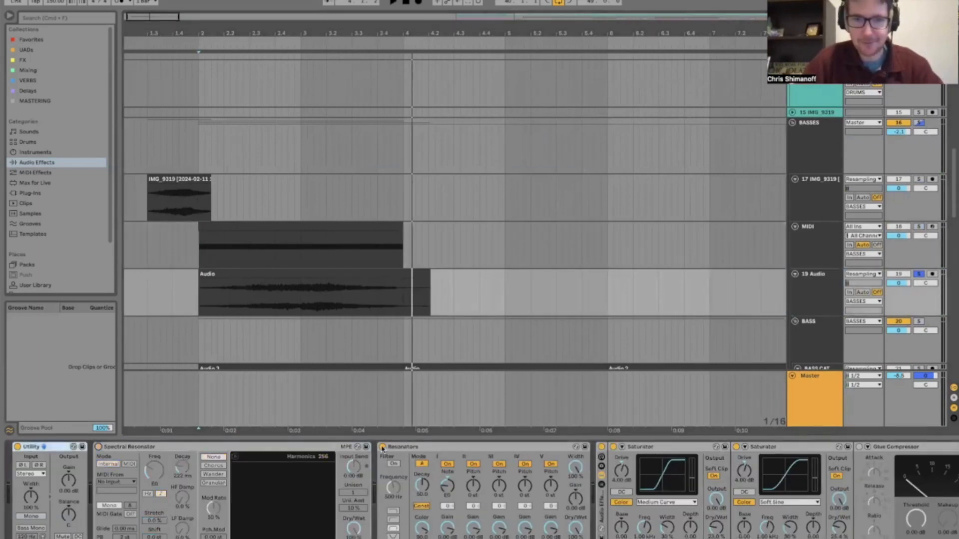
click(383, 447)
click(602, 447)
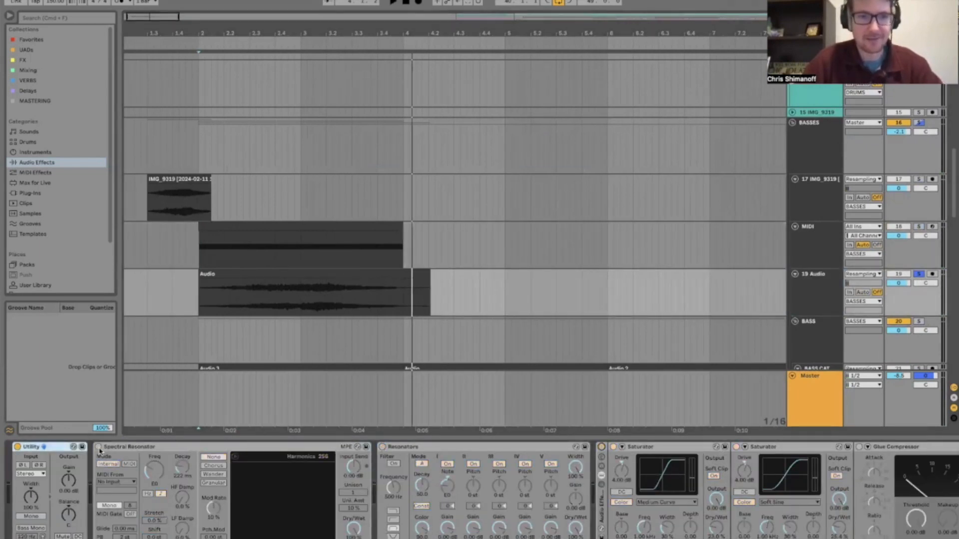
Step: Audition the 19 Audio clip with Spectral Resonator switched on, then bypass that device again
click(98, 447)
key(space)
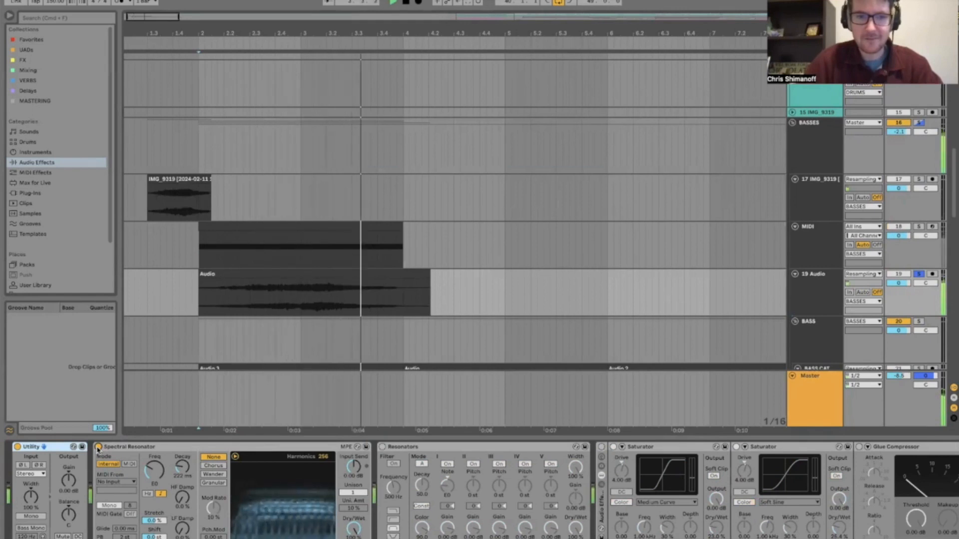
key(space)
click(98, 447)
Step: Turn on Resonators on the 19 Audio track and audition the clip through it alone
click(382, 447)
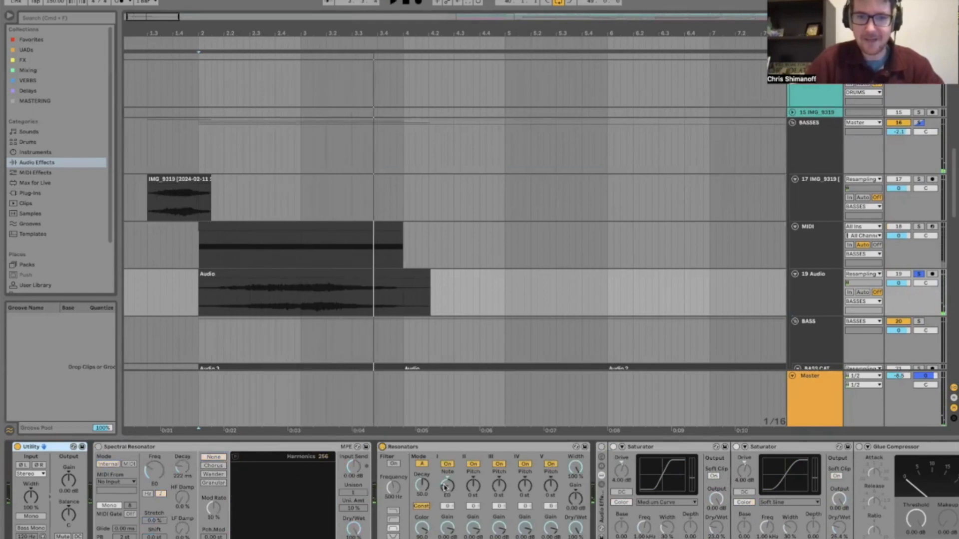
click(446, 450)
key(space)
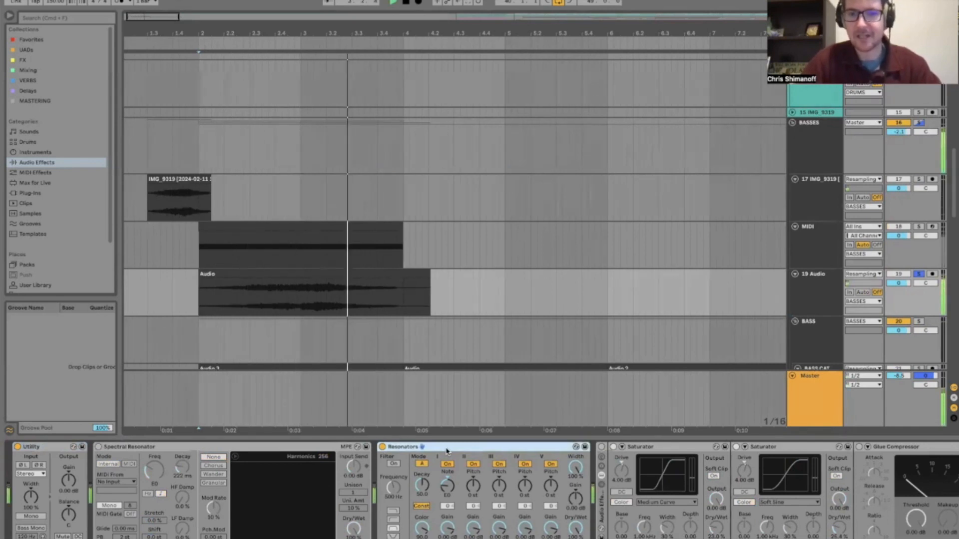
key(space)
Step: Turn Spectral Resonator and the audio effect rack with the Saturators back on and audition the full 19 Audio chain
scroll(447, 452, right, 4)
scroll(447, 451, left, 4)
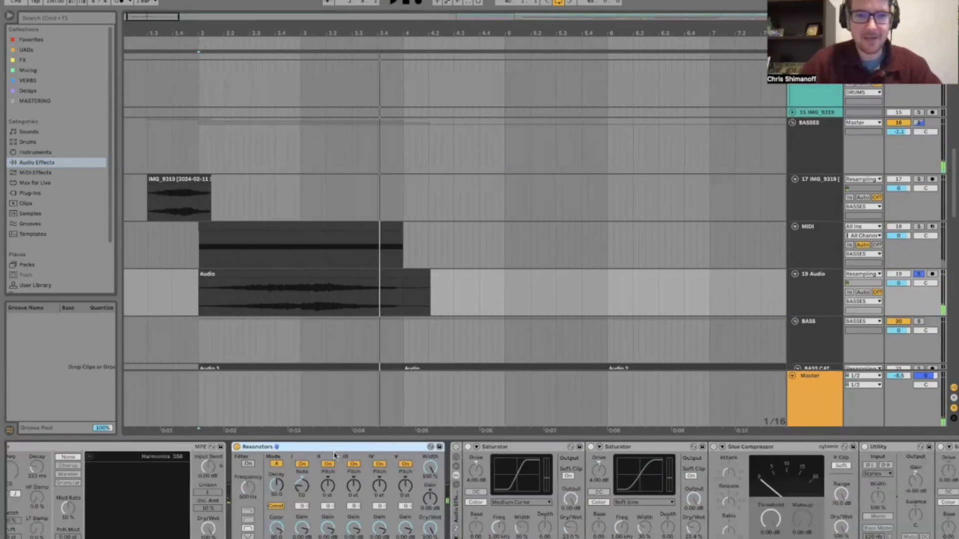
scroll(372, 455, right, 4)
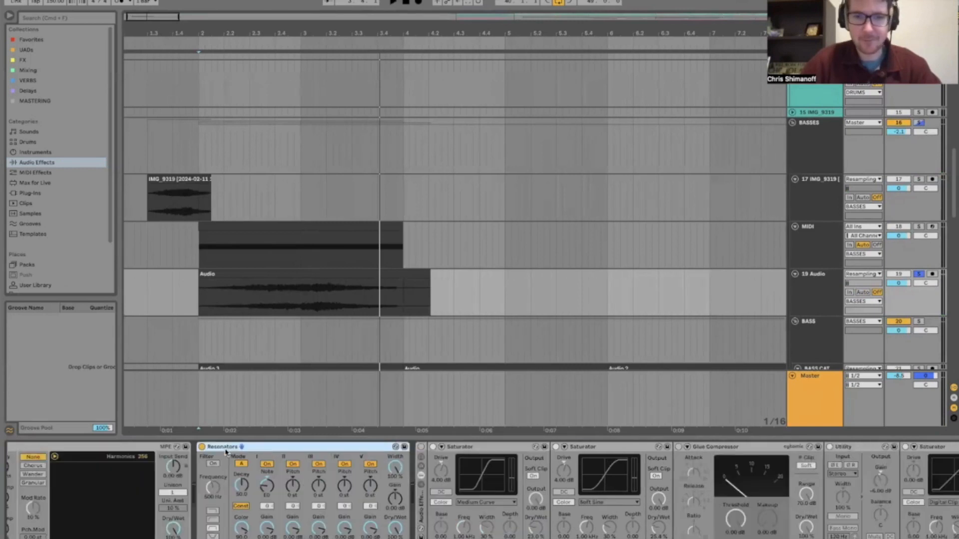
scroll(349, 449, right, 2)
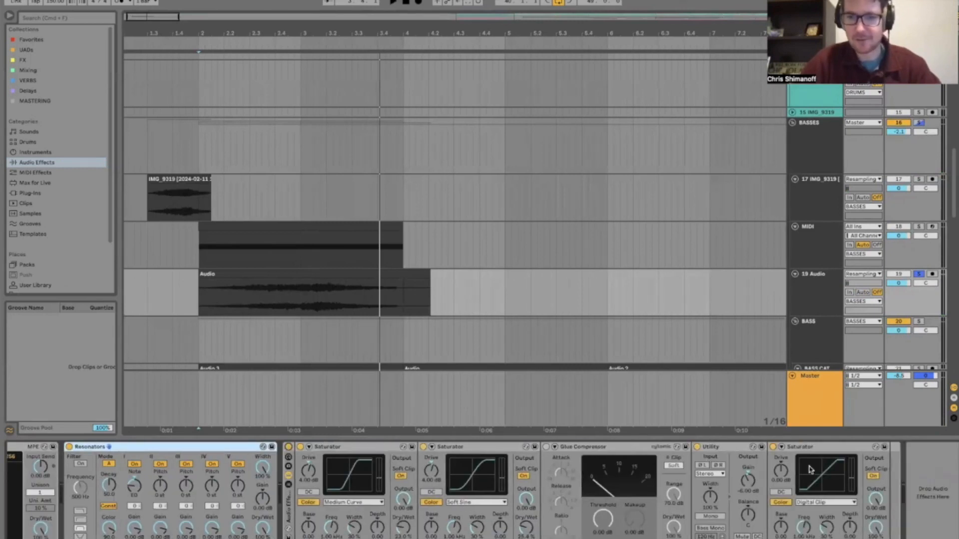
key(space)
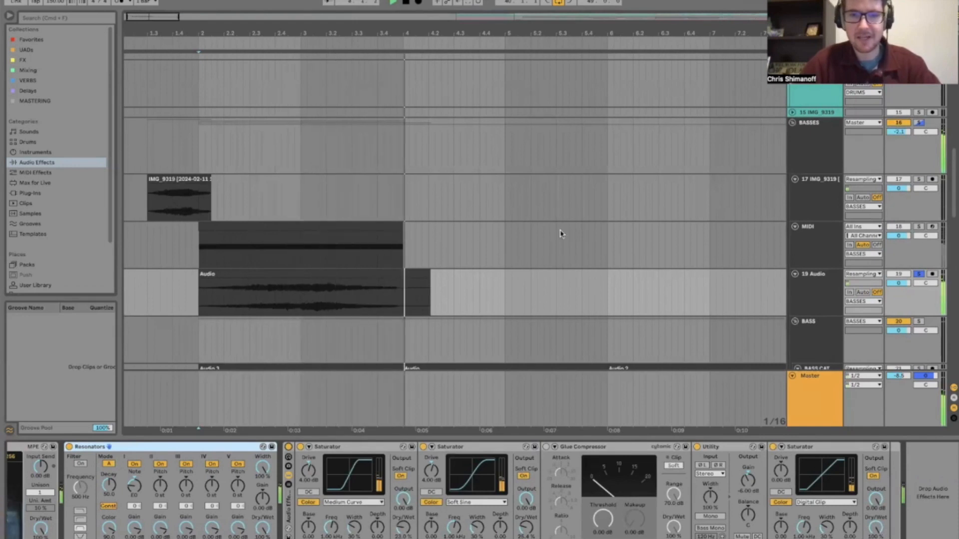
scroll(562, 215, down, 5)
key(space)
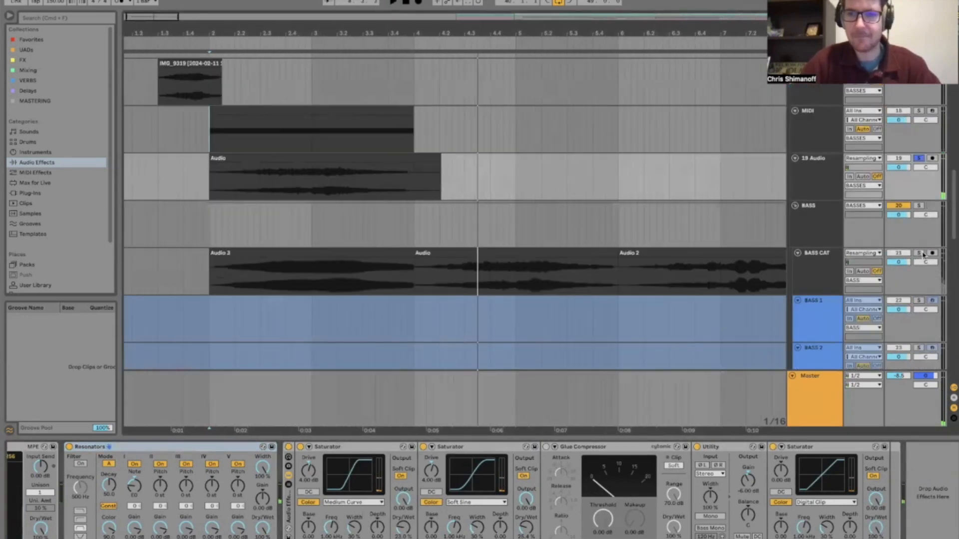
Step: Solo the BASS CAT track and audition its Audio 3 clip with kHs Trance Gate on, then with it turned off
click(223, 277)
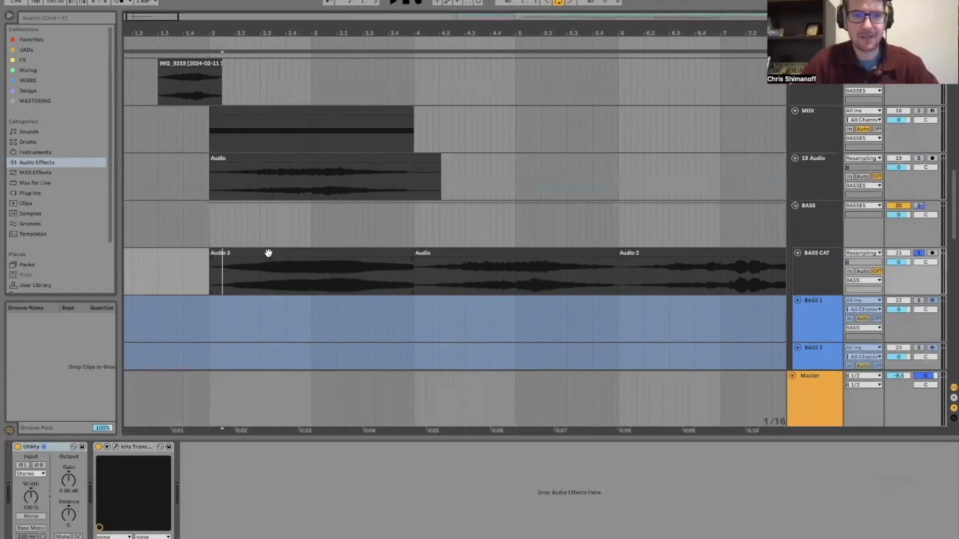
key(space)
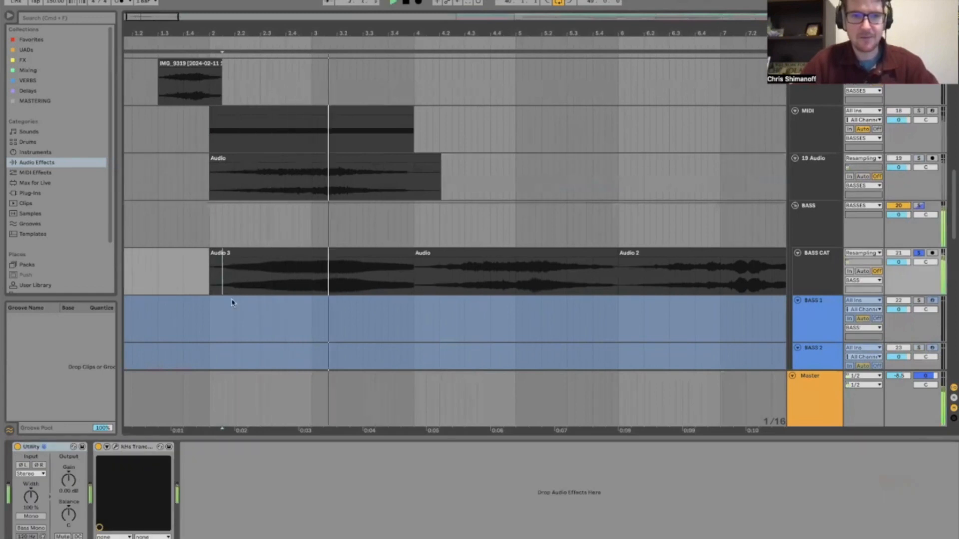
click(99, 447)
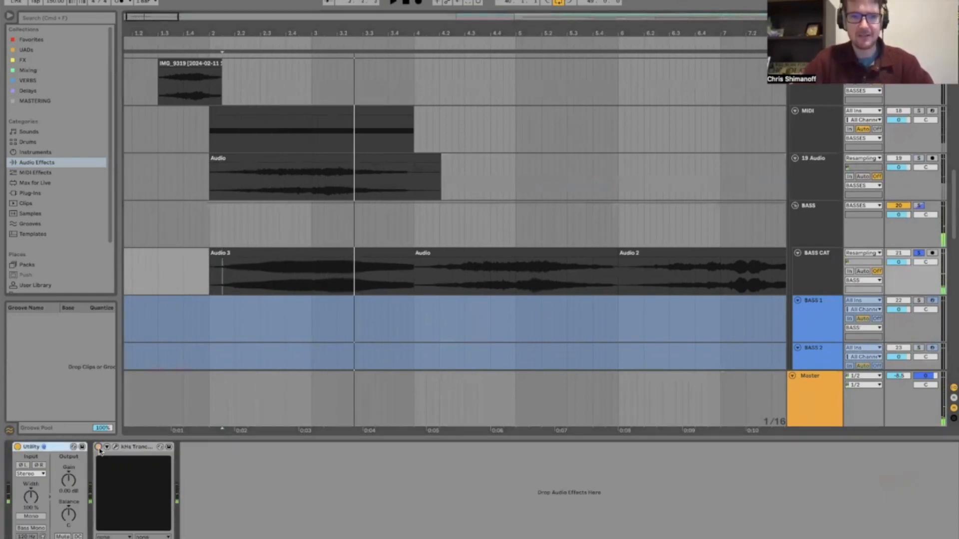
key(space)
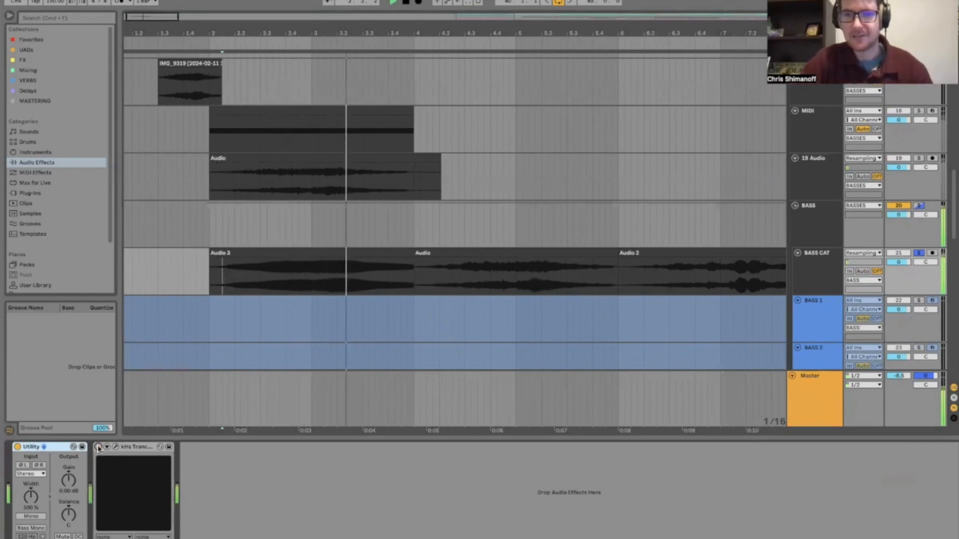
key(space)
Step: Unfreeze the BASS 1 track and open its Phase Plant instrument window
click(819, 316)
right_click(819, 317)
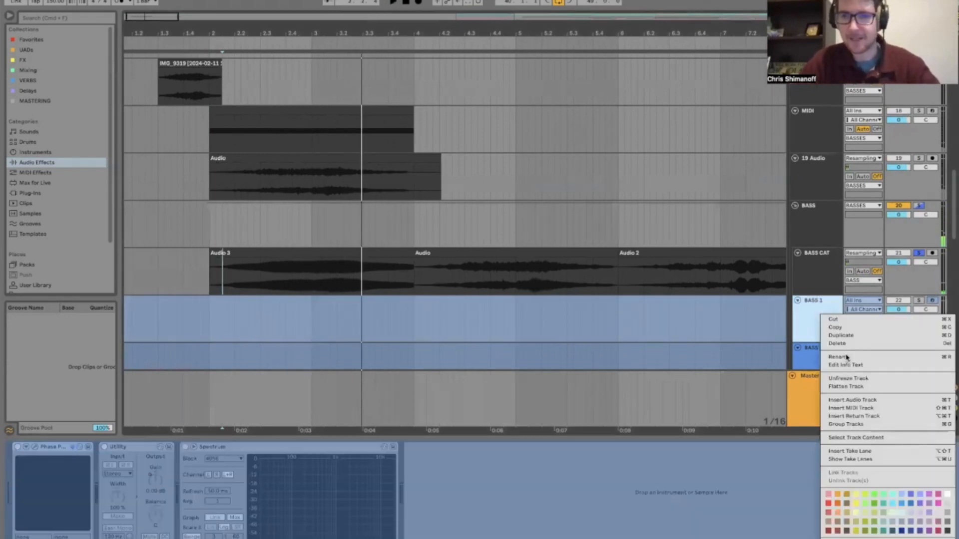
click(849, 379)
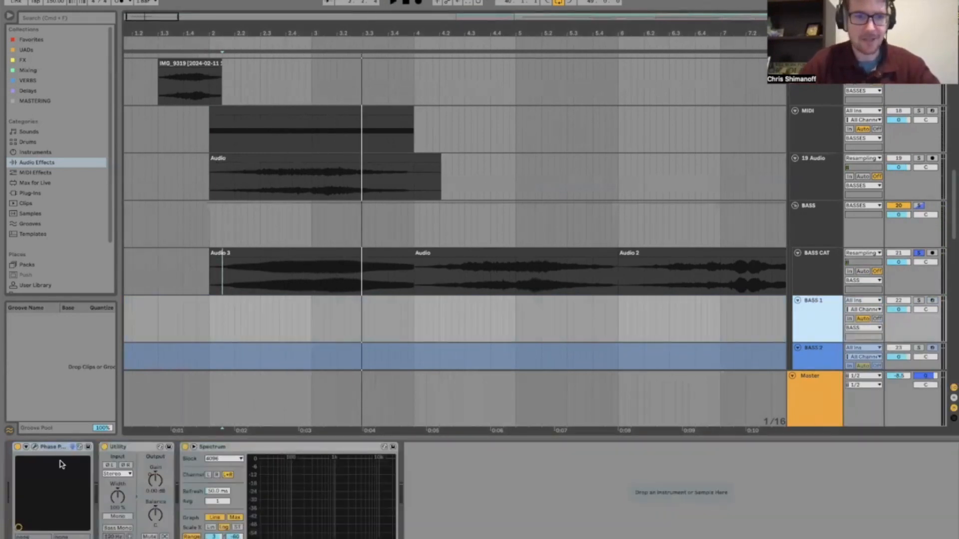
click(35, 446)
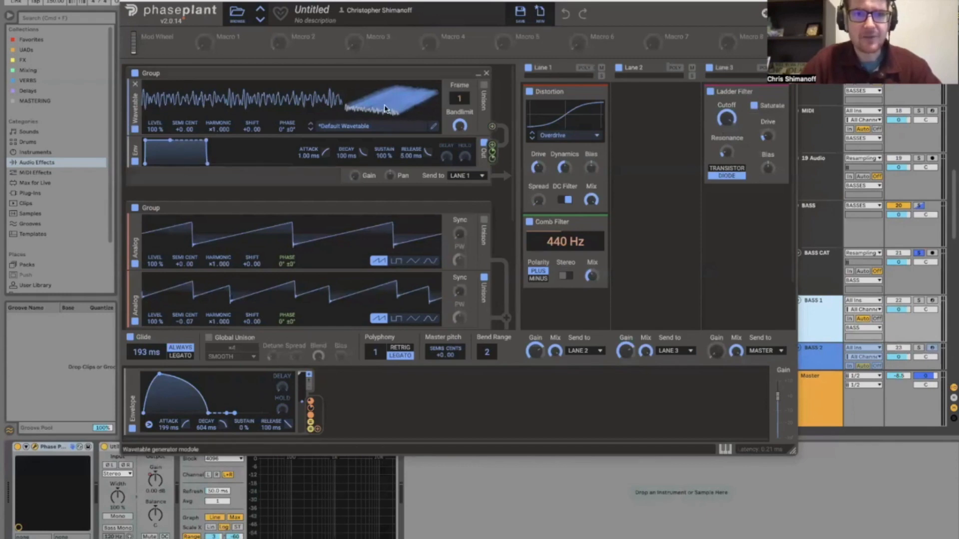
Step: Move the Phase Plant window clear of the tracks, solo BASS 1 and audition its first clip from bar 49
drag(226, 2, 214, 362)
scroll(449, 254, down, 5)
scroll(450, 254, right, 10)
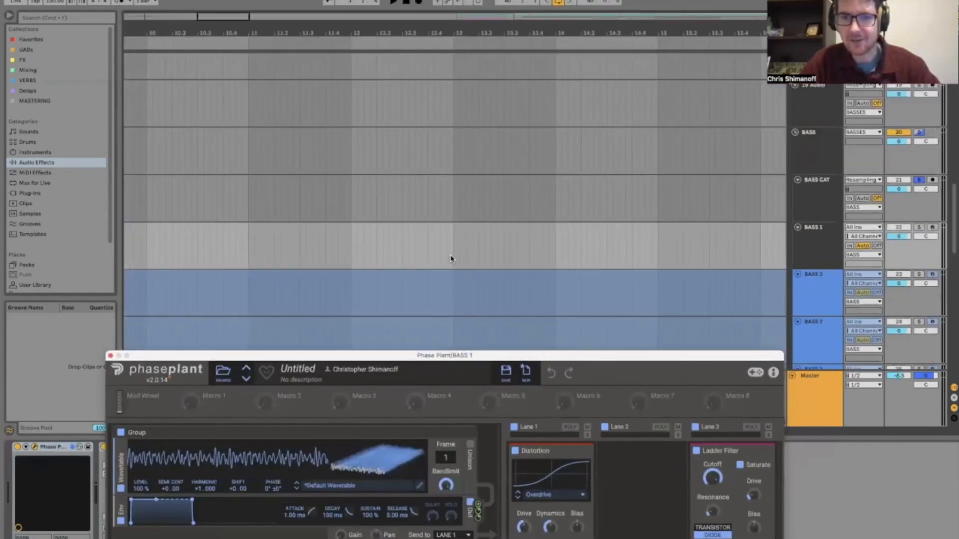
scroll(450, 259, right, 6)
scroll(450, 258, up, 1)
scroll(450, 258, right, 12)
scroll(449, 258, up, 1)
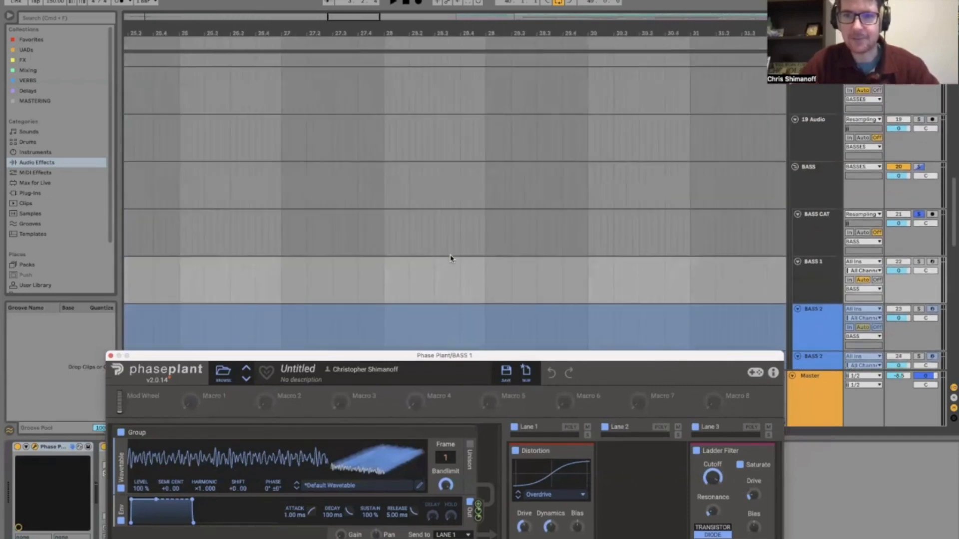
scroll(450, 258, right, 5)
scroll(450, 258, up, 1)
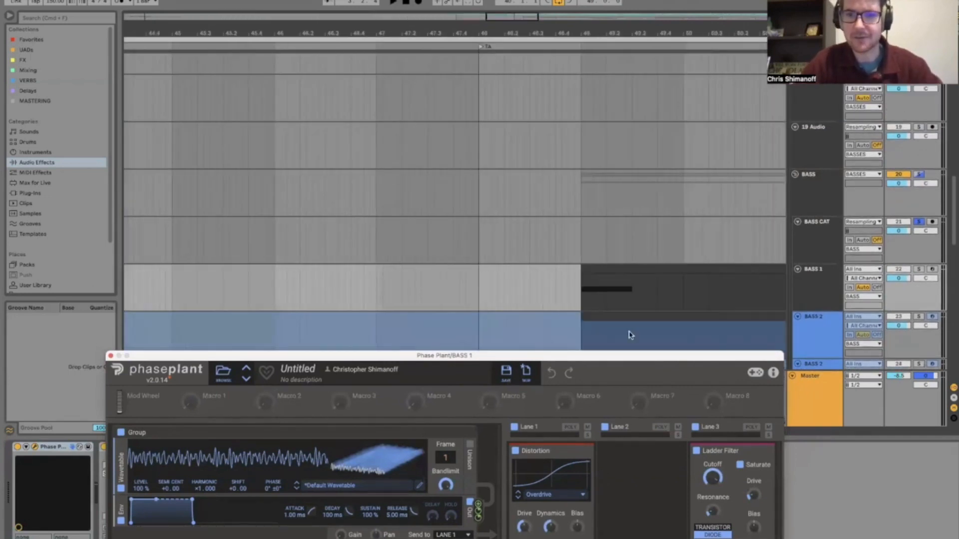
click(582, 289)
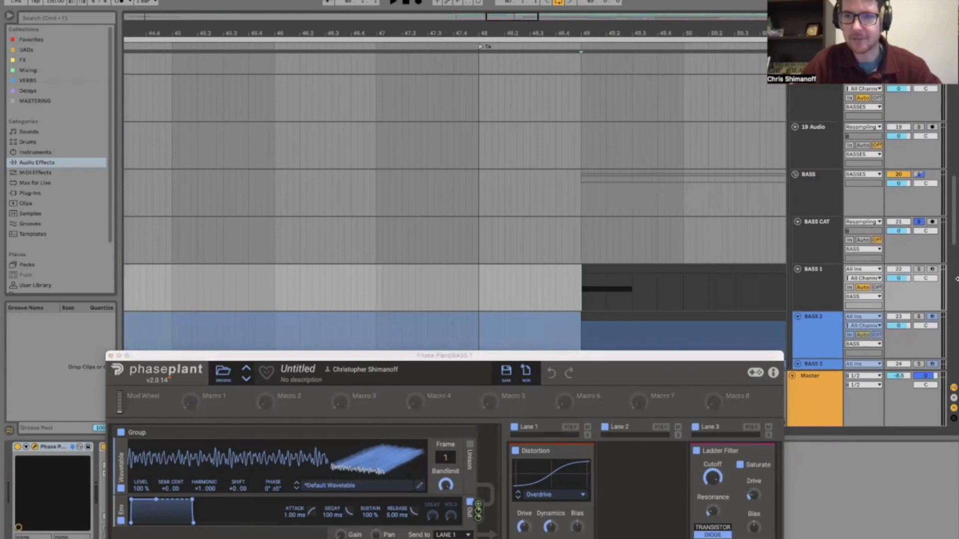
click(918, 269)
key(space)
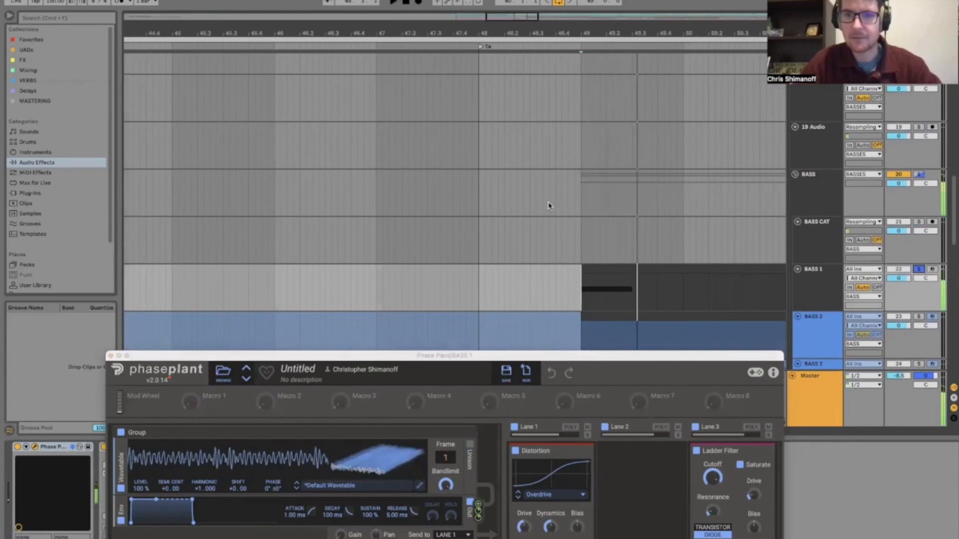
Step: Bring the whole Phase Plant window into view and replay the BASS 1 clip while examining its wavetable generator
drag(563, 356, 535, 106)
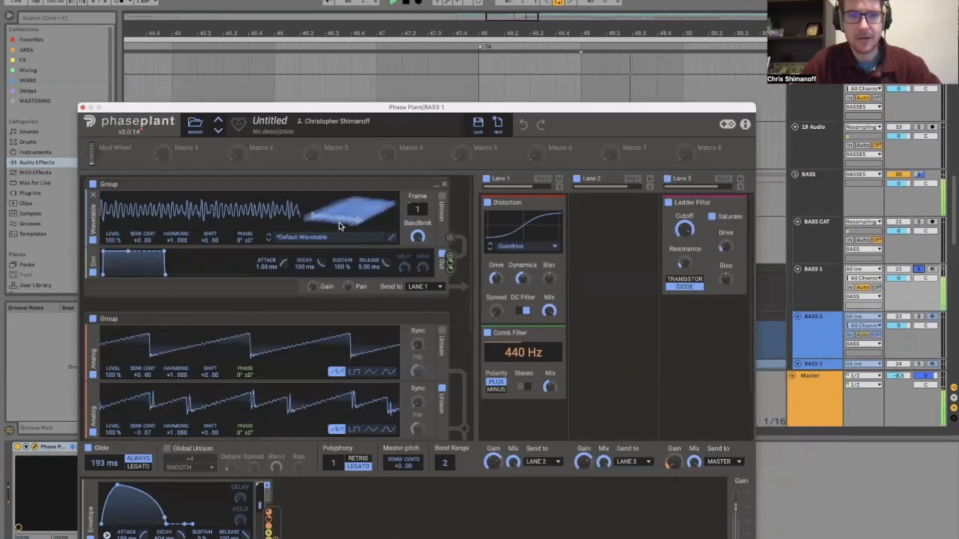
key(space)
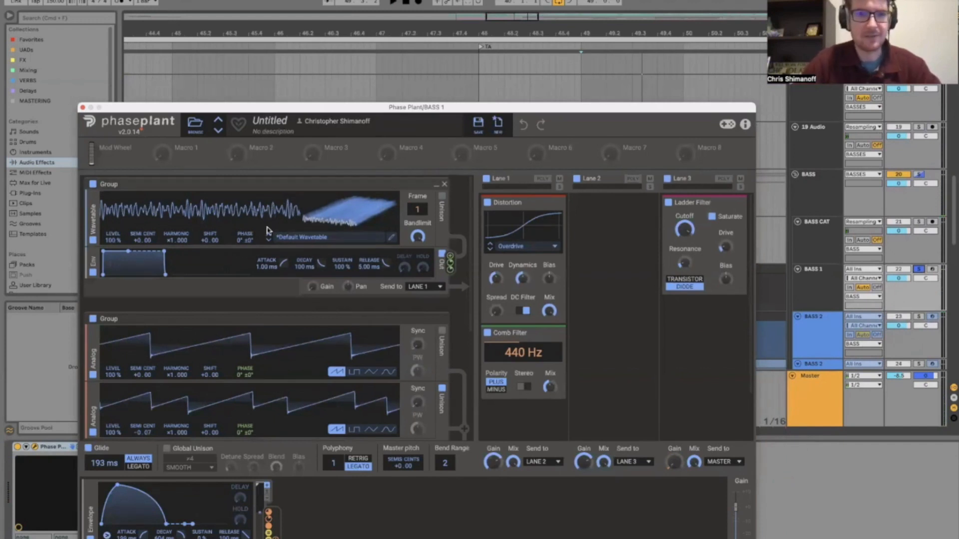
key(space)
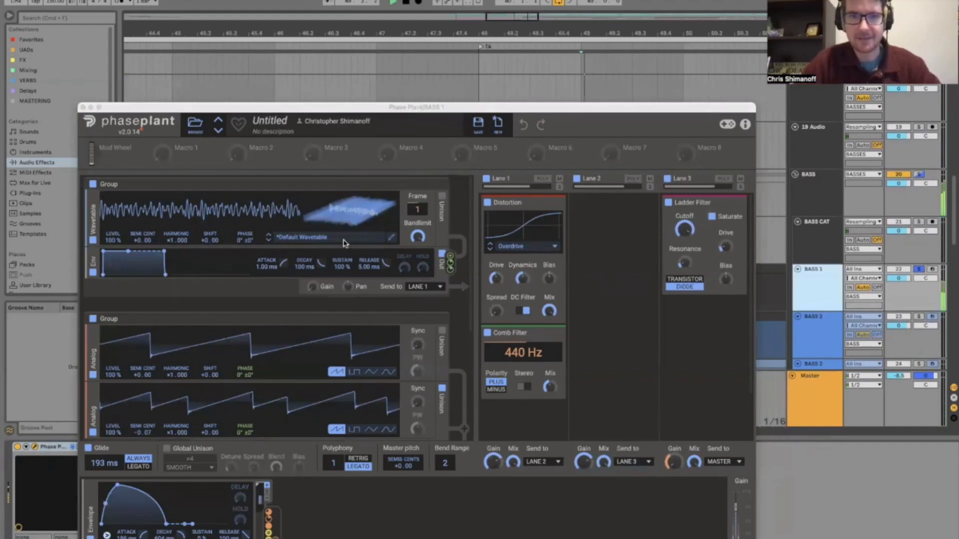
key(space)
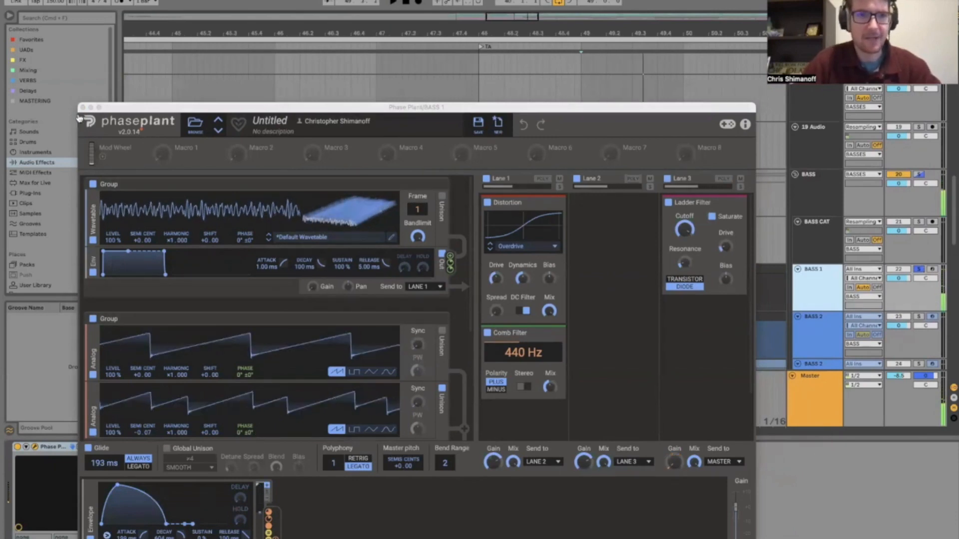
Step: Hide the Phase Plant window and show the device chain of the rattle track at its clips from bar 65
key(super+alt+p)
key(minus)
key(minus)
key(minus)
key(minus)
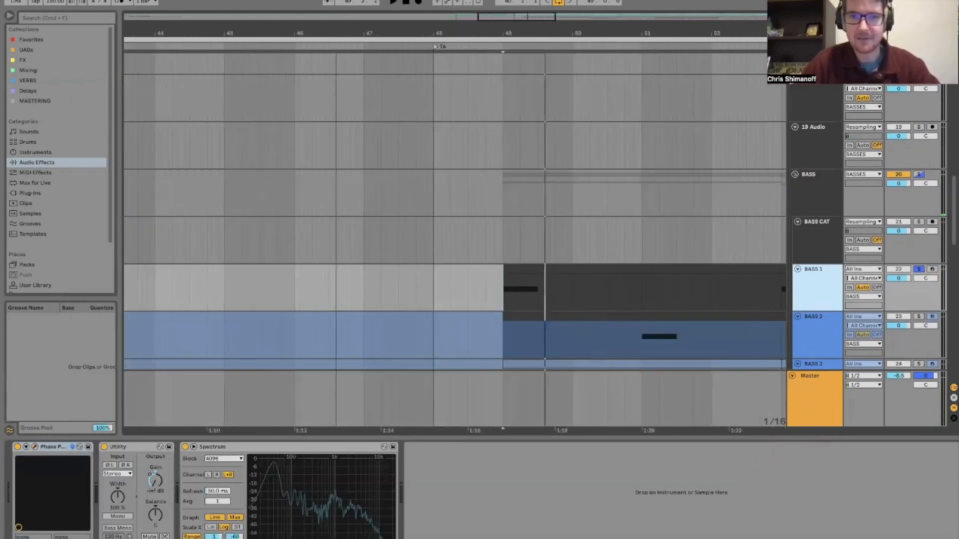
scroll(657, 225, down, 5)
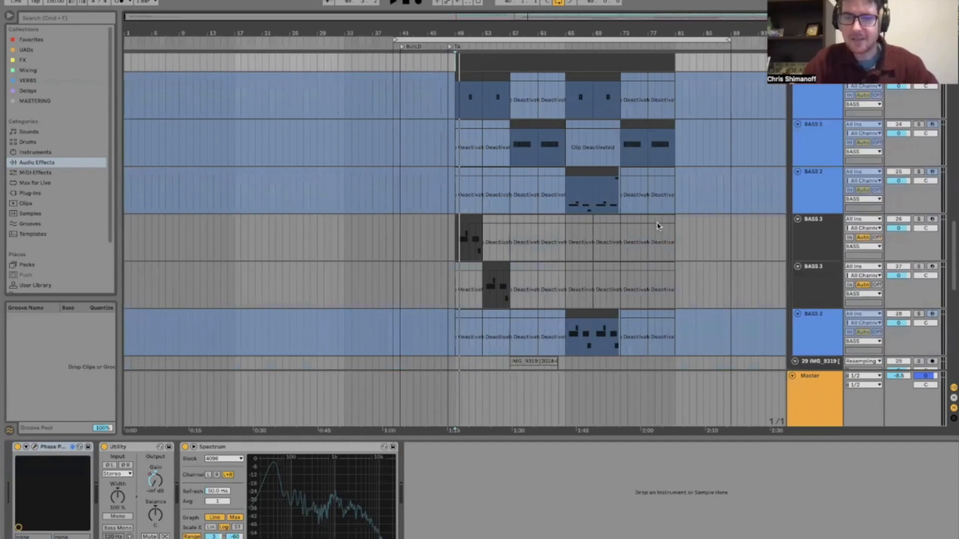
scroll(657, 226, down, 10)
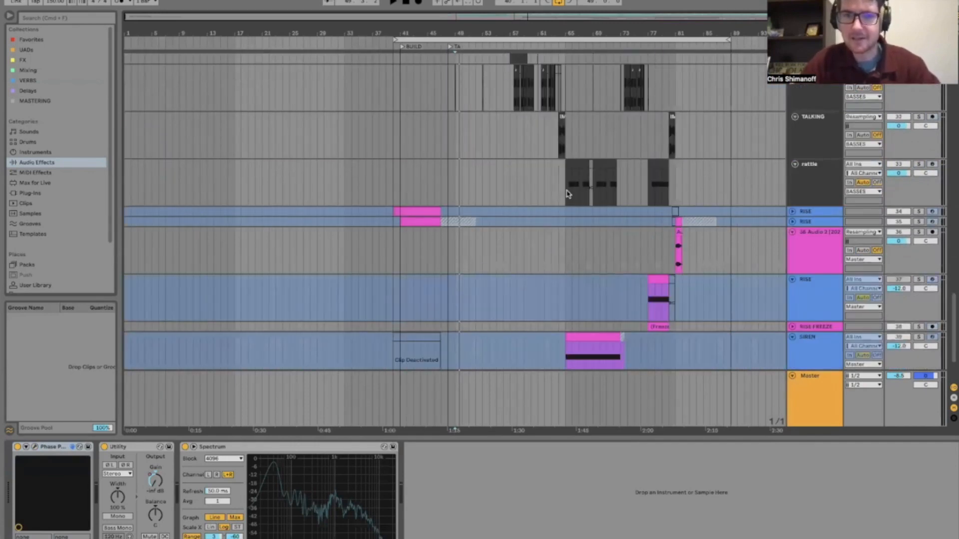
click(567, 194)
scroll(774, 237, up, 6)
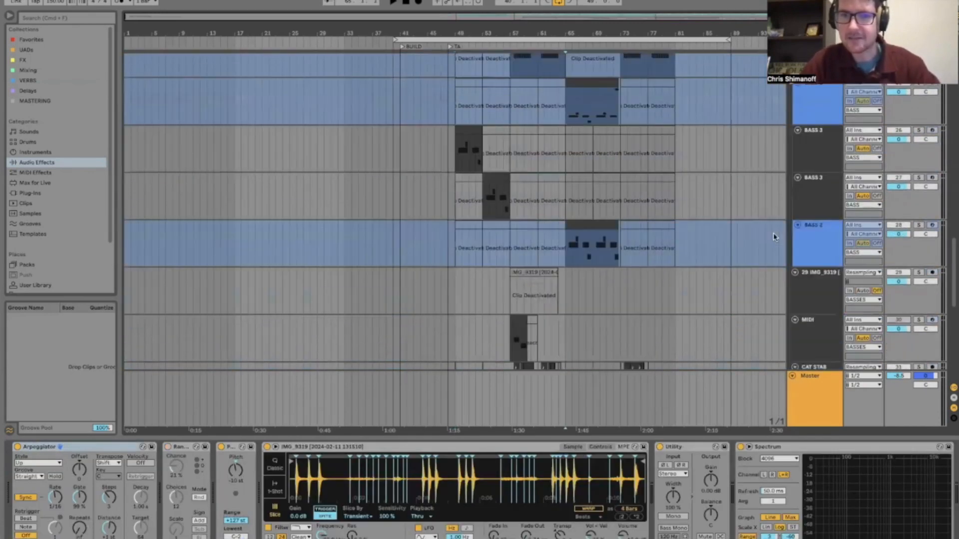
scroll(774, 237, down, 5)
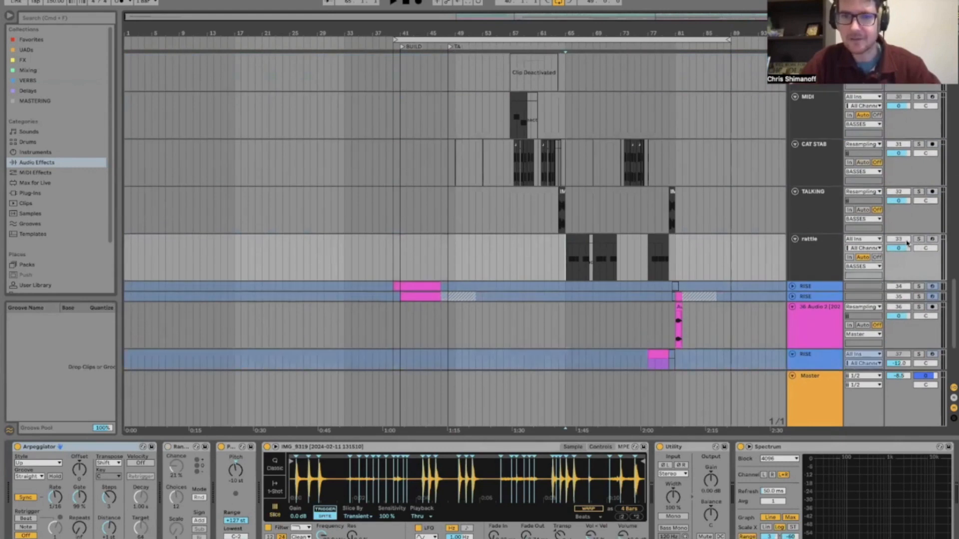
Step: Solo the rattle track and audition its first clip from bar 66
click(918, 239)
click(573, 260)
key(space)
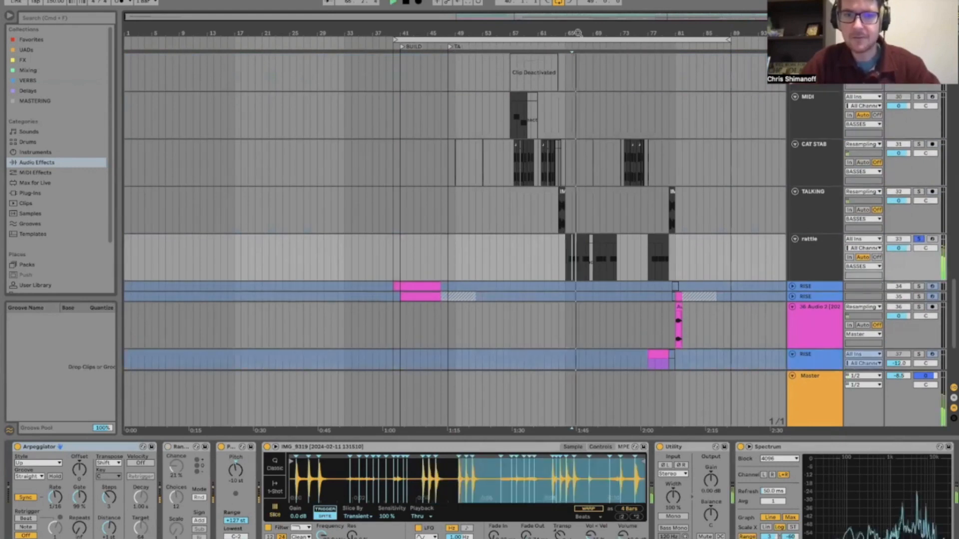
key(space)
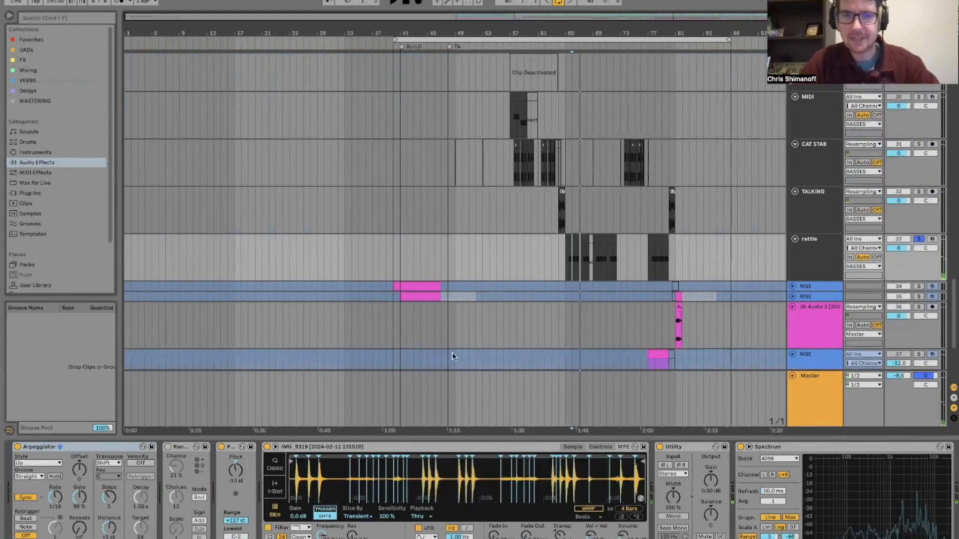
Step: Replay the rattle clip from its first note in bar 65 while examining the Arpeggiator and the sliced IMG_9319 sample
drag(585, 34, 530, 265)
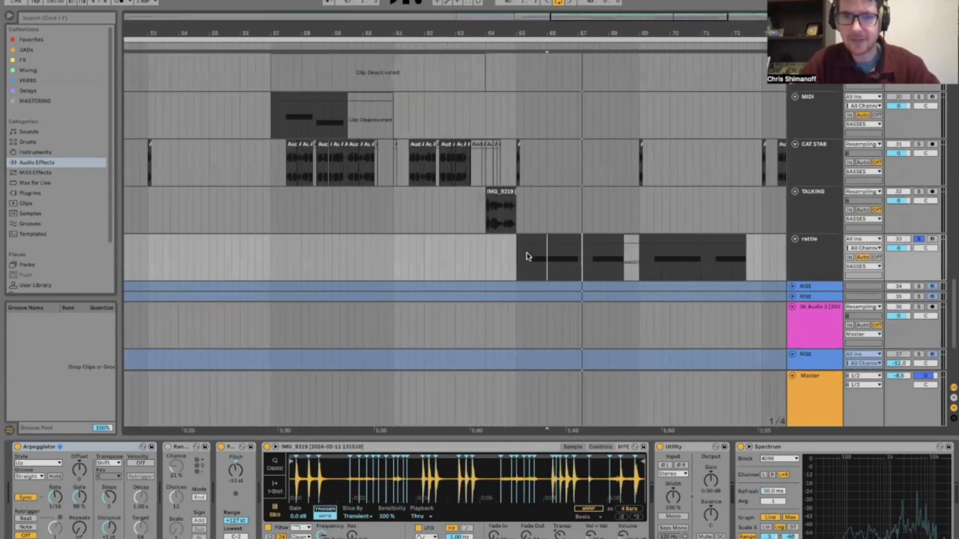
click(530, 265)
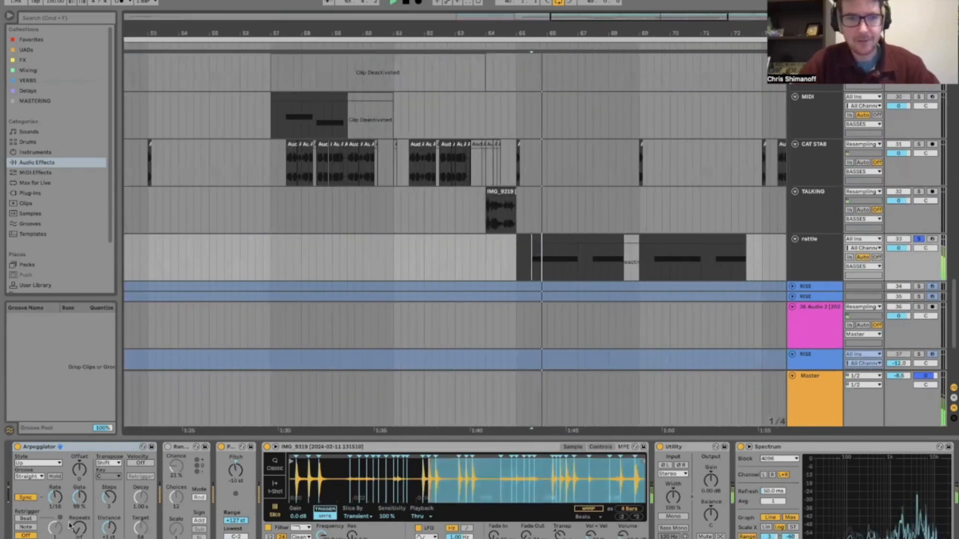
key(space)
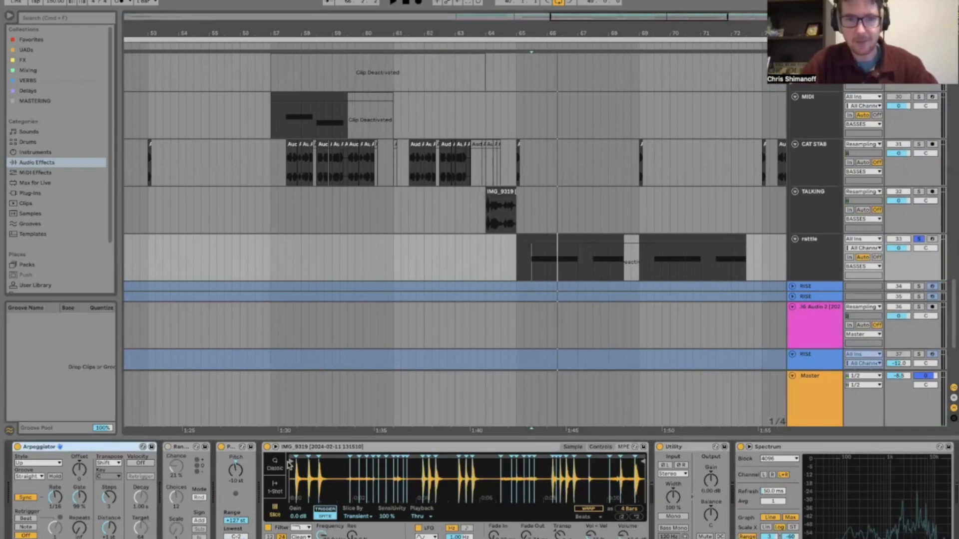
key(space)
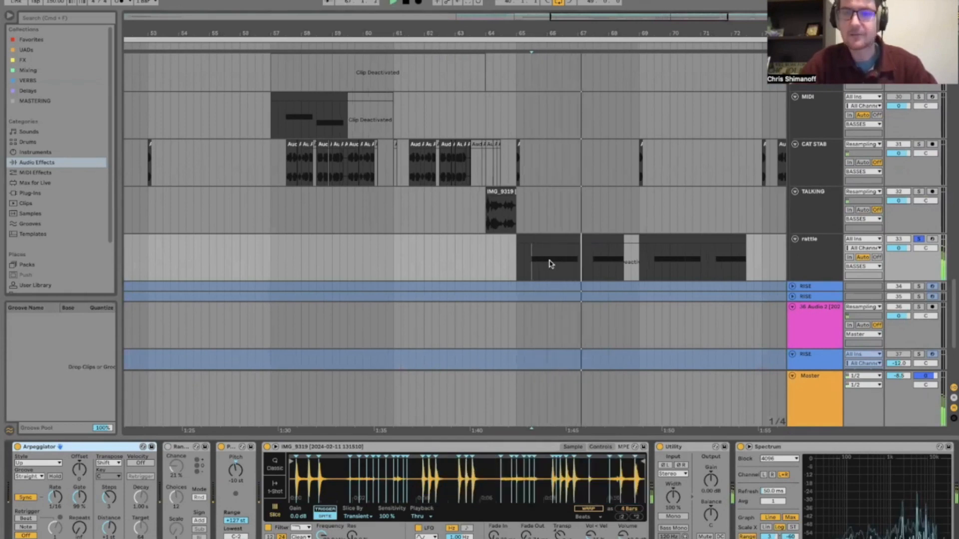
Step: Solo the CAT STAB track and audition its clips from their start in bar 57
key(space)
click(287, 174)
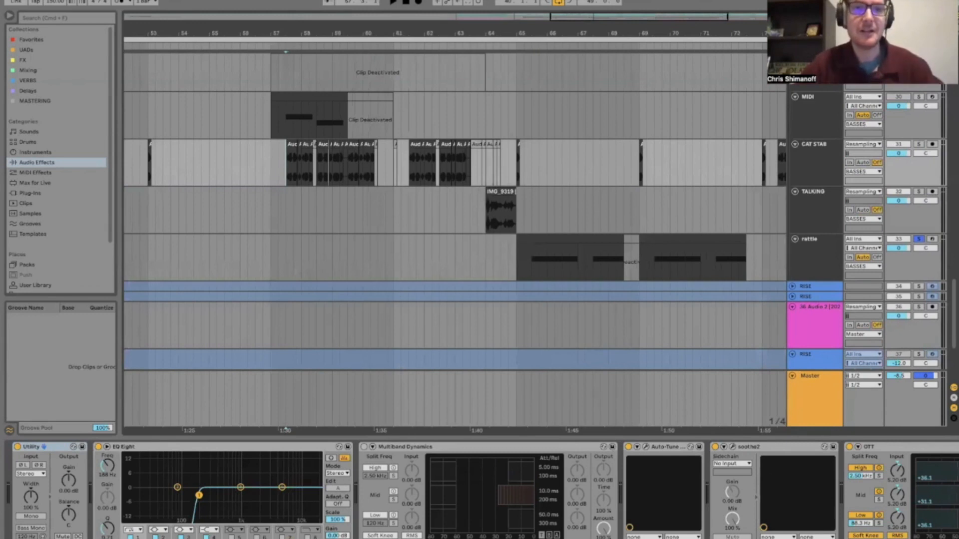
scroll(314, 129, up, 5)
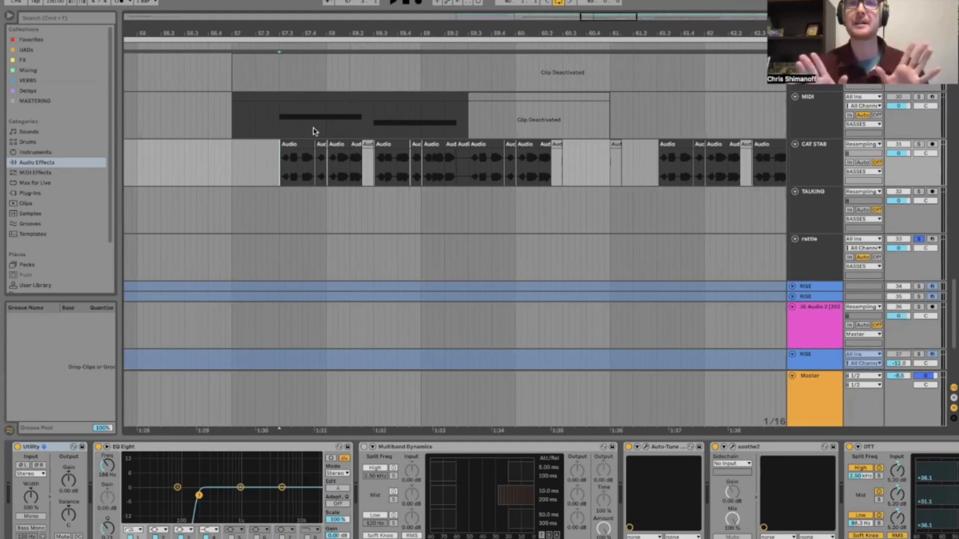
scroll(299, 175, up, 2)
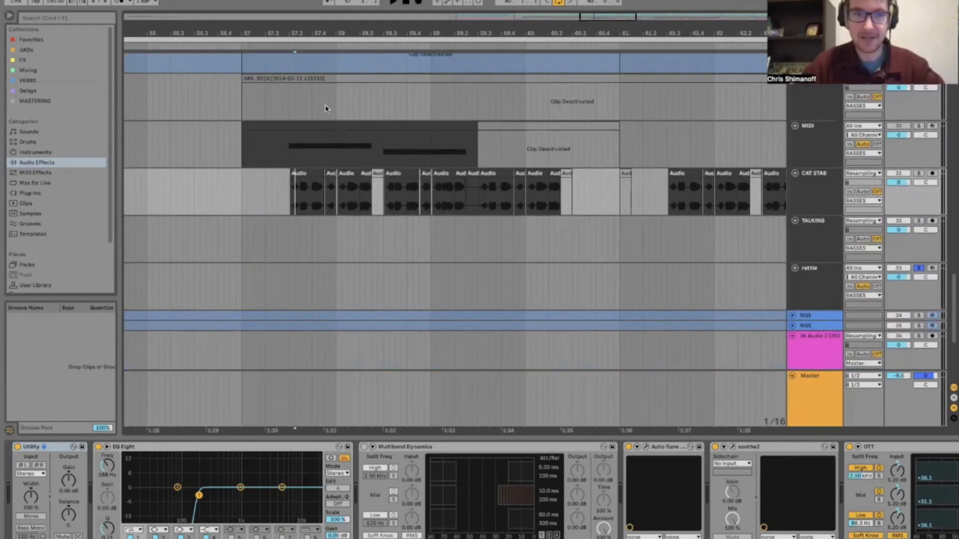
click(294, 166)
click(288, 191)
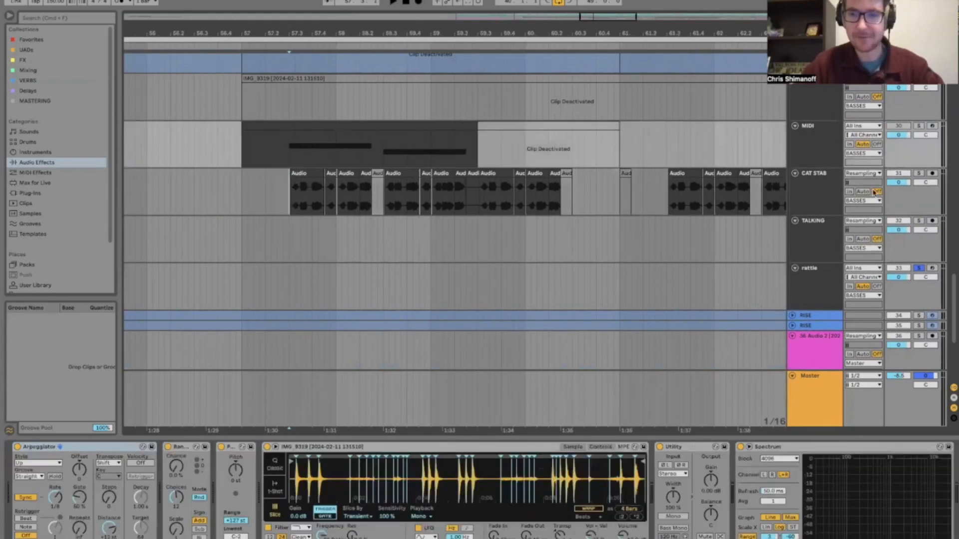
click(919, 174)
key(space)
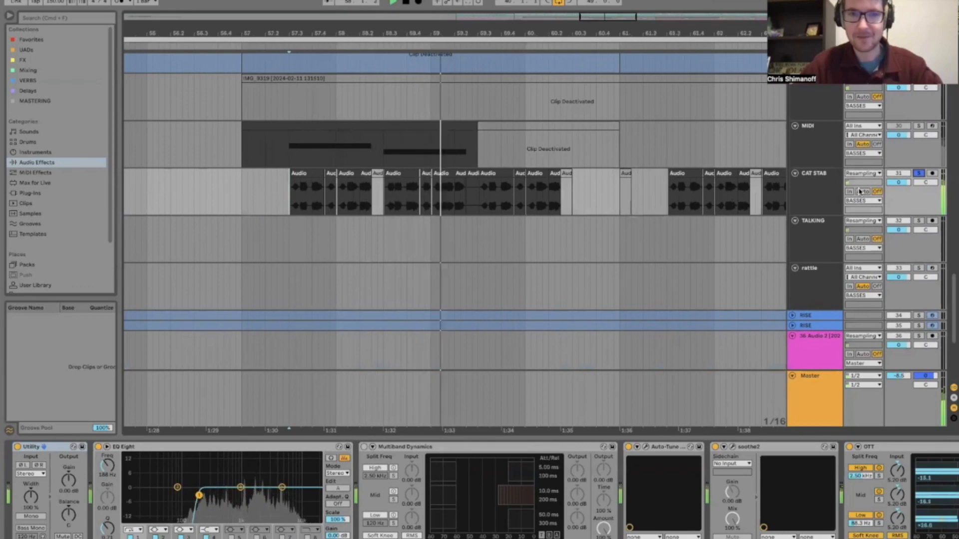
key(space)
Step: Solo the MIDI track above CAT STAB and audition its bar 57 clip while examining the sliced IMG_9319 sample
click(824, 156)
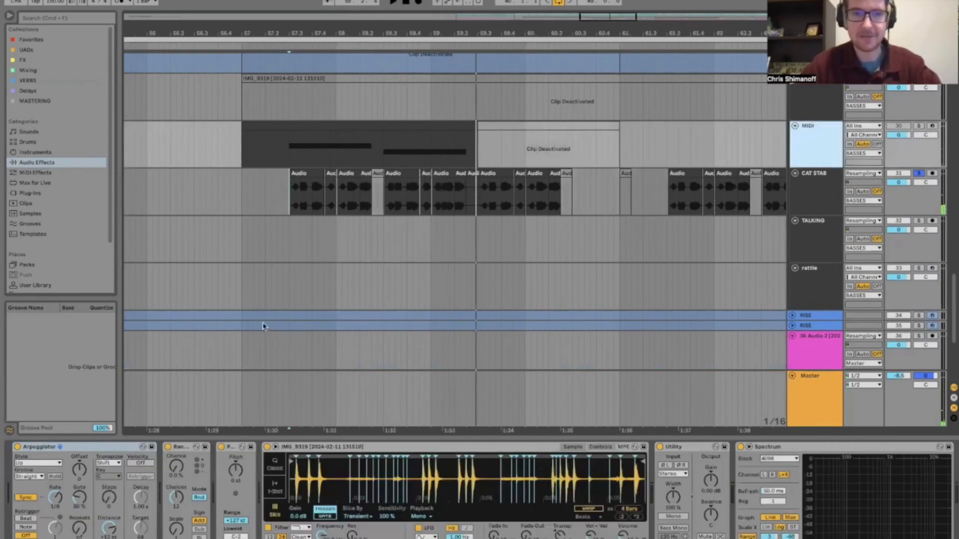
click(289, 149)
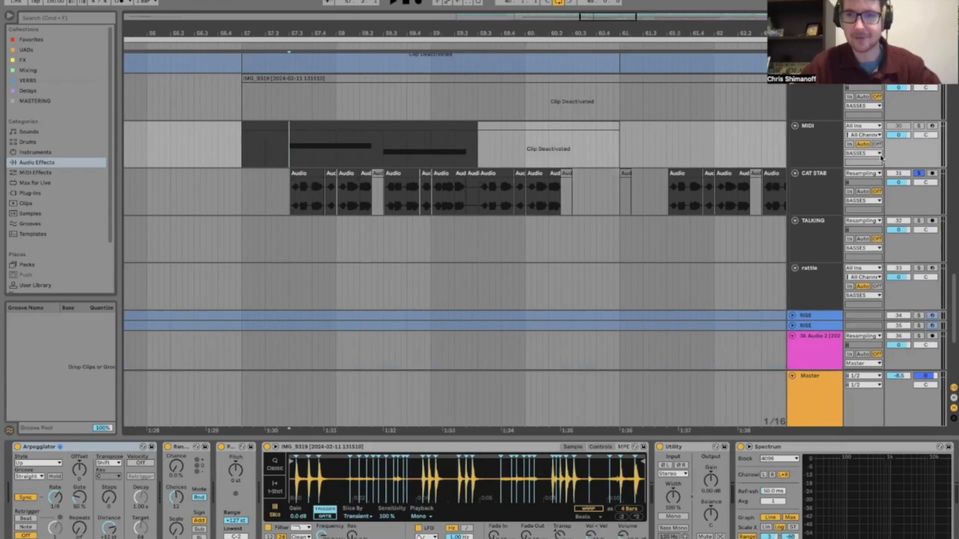
click(919, 126)
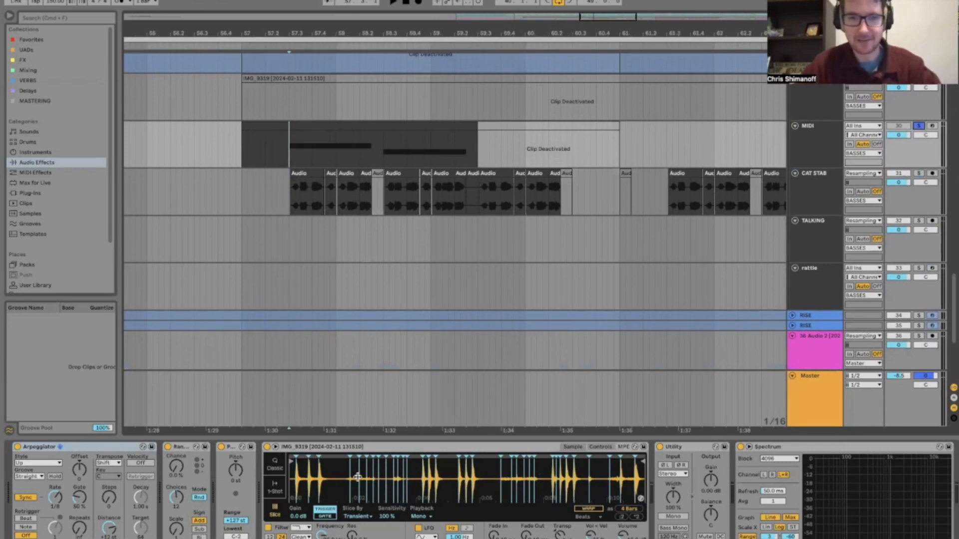
key(space)
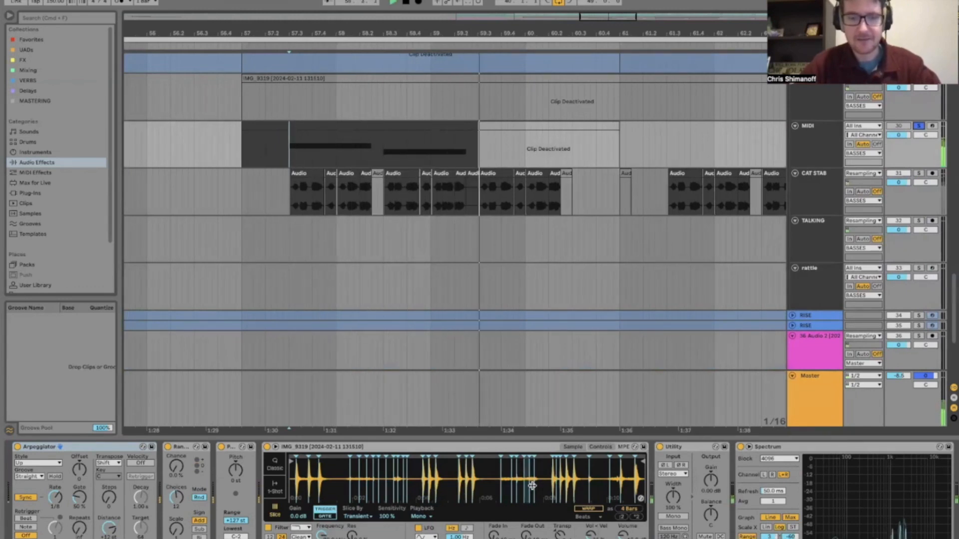
key(space)
Step: Solo CAT STAB again and replay its clips while examining its device chain as far as the first OTT
click(819, 200)
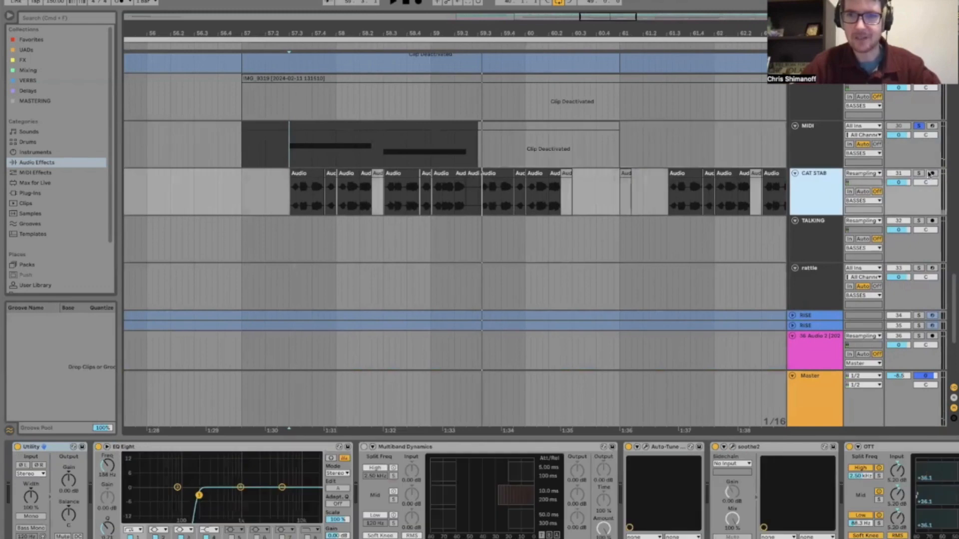
click(919, 173)
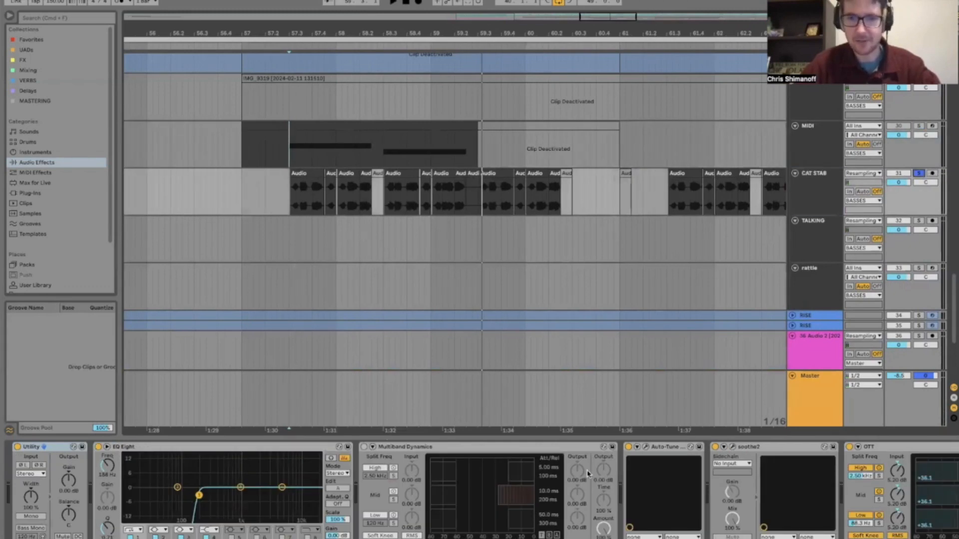
scroll(588, 473, right, 5)
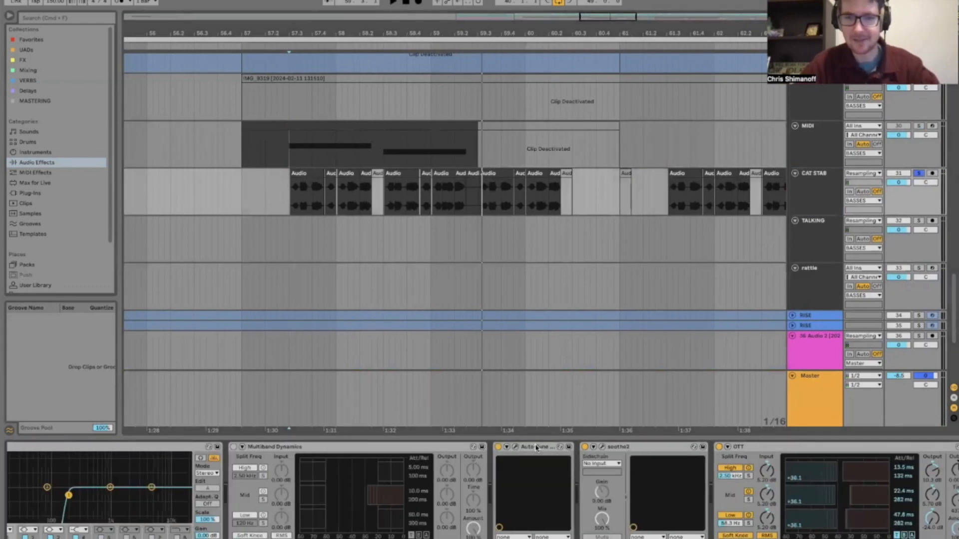
scroll(535, 447, right, 10)
scroll(371, 453, right, 8)
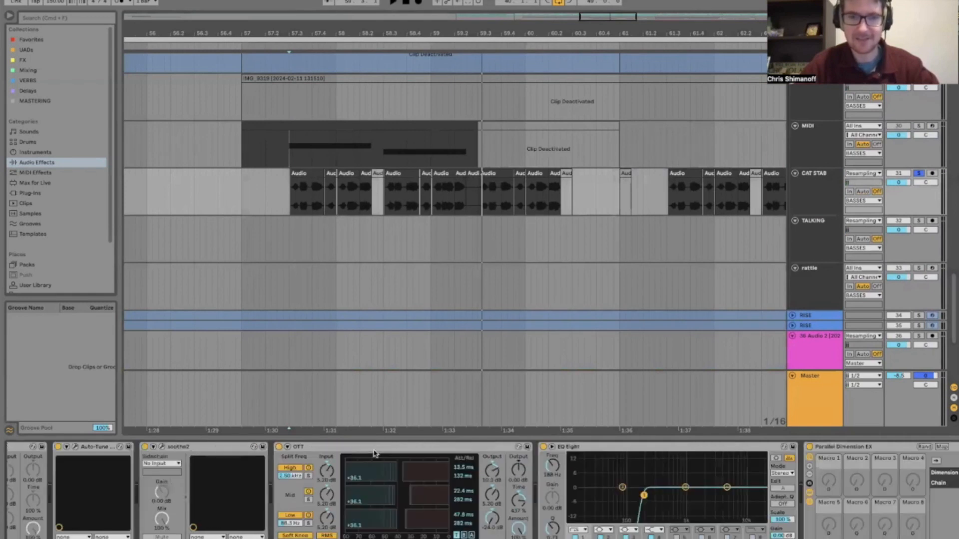
key(space)
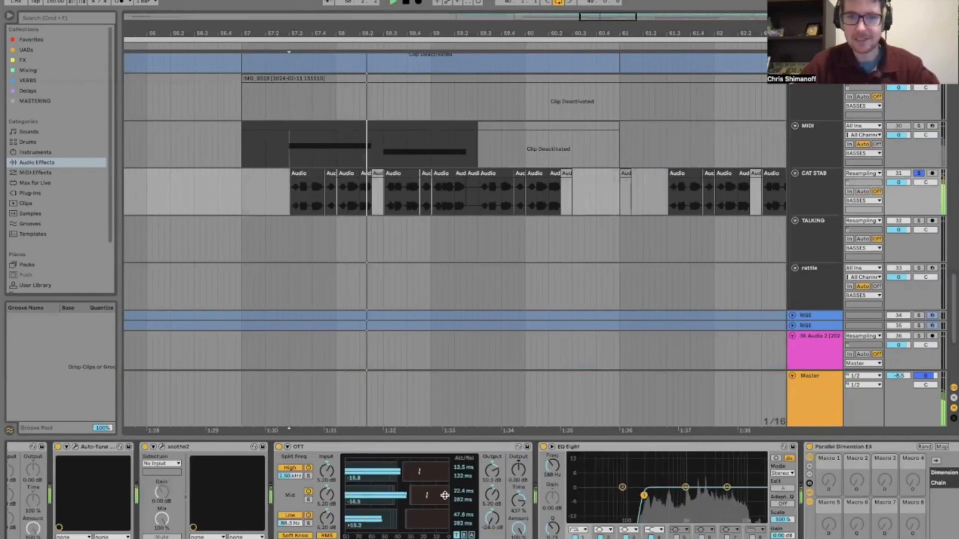
Step: Examine the rest of the CAT STAB chain from the second EQ Eight through to the Saturator while replaying the clips
scroll(445, 495, right, 10)
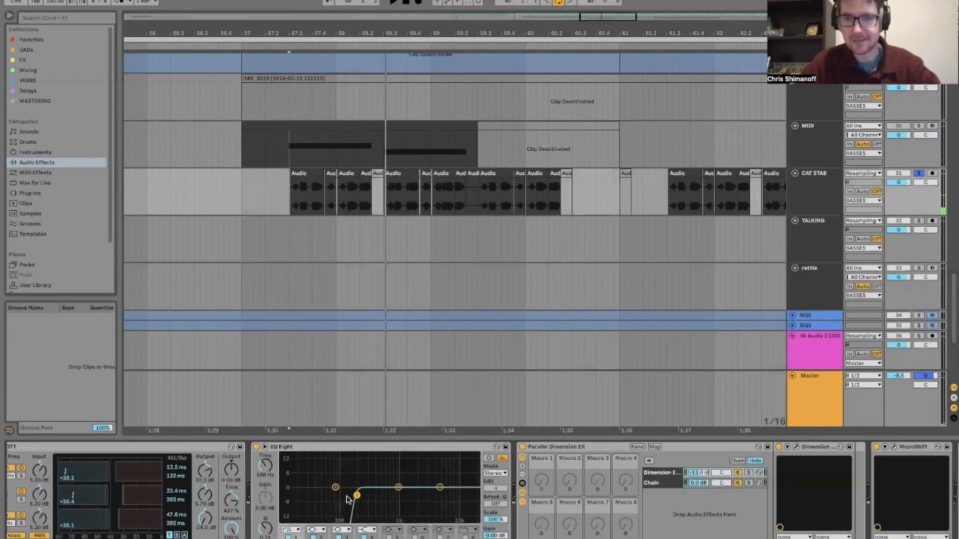
scroll(394, 495, right, 10)
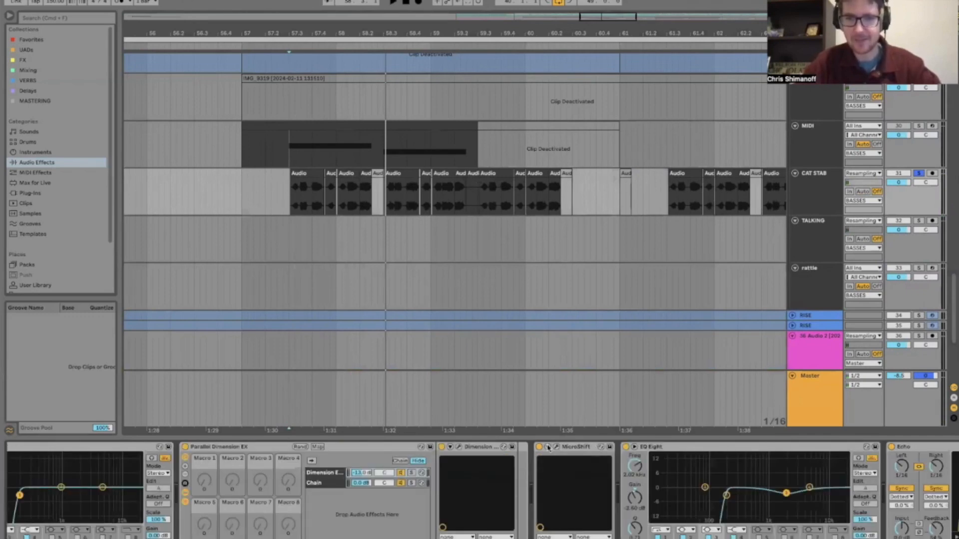
scroll(558, 478, right, 3)
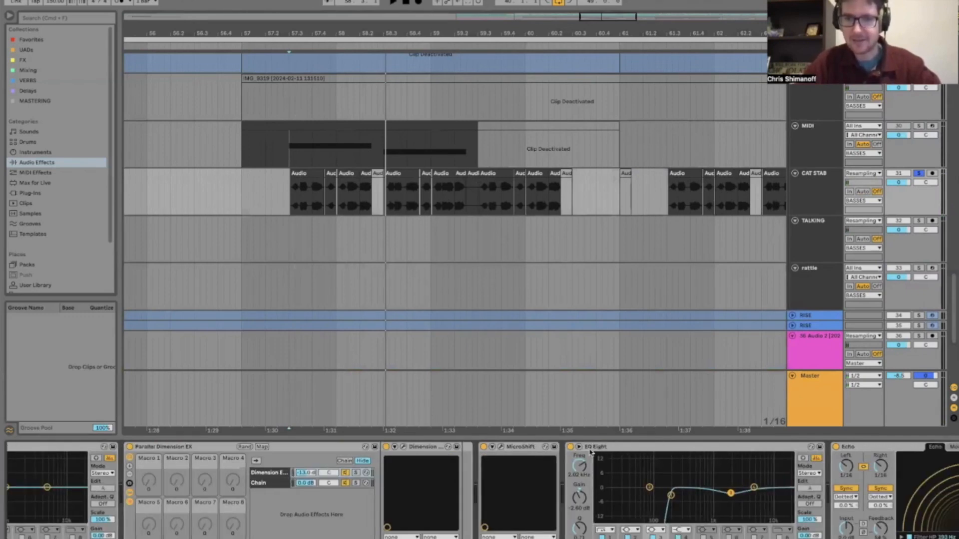
scroll(590, 452, right, 15)
key(space)
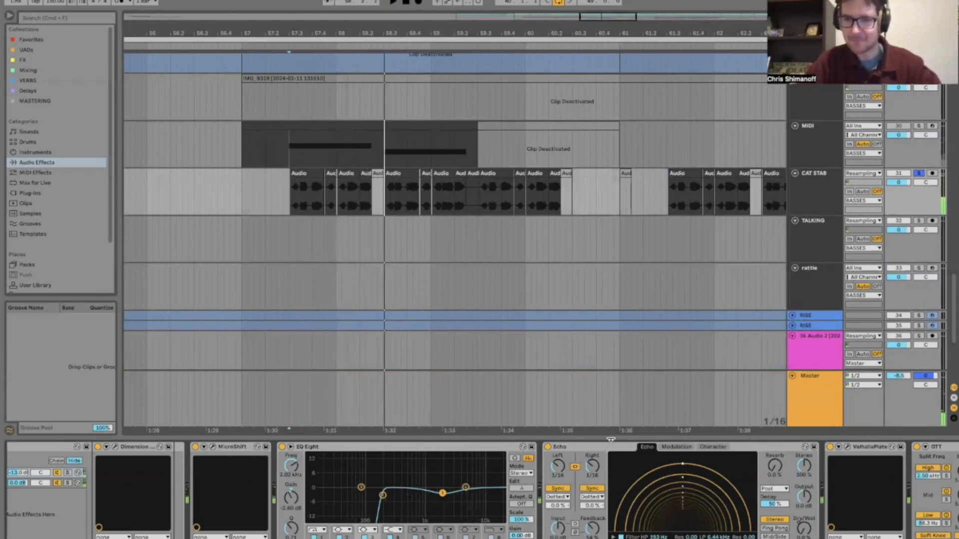
scroll(604, 455, right, 20)
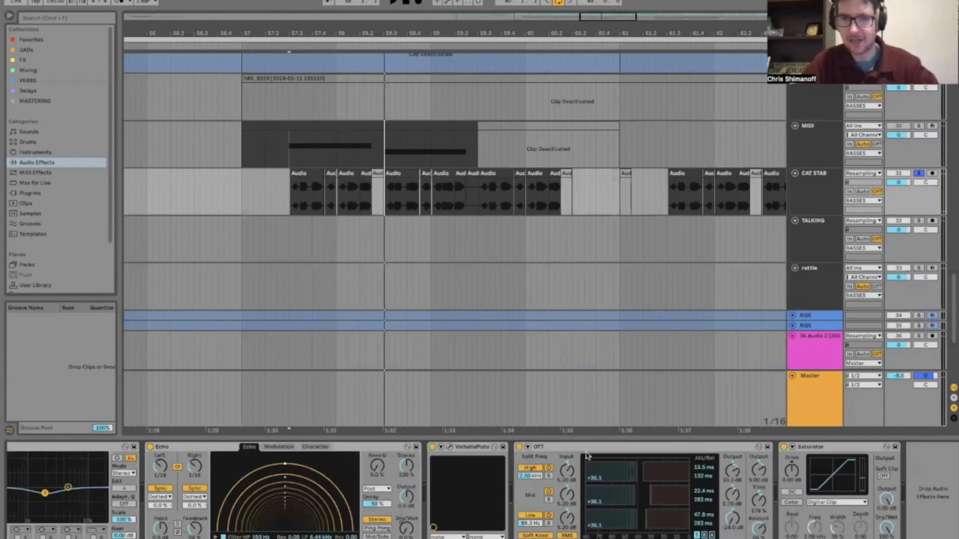
click(583, 447)
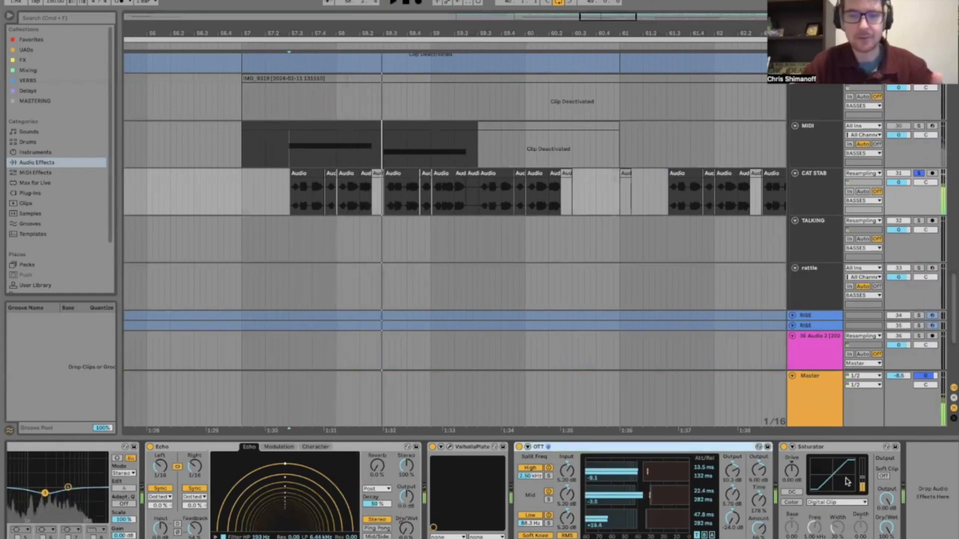
Step: Solo the TALKING track and audition its IMG_9319 clip before bar 65
scroll(508, 206, down, 5)
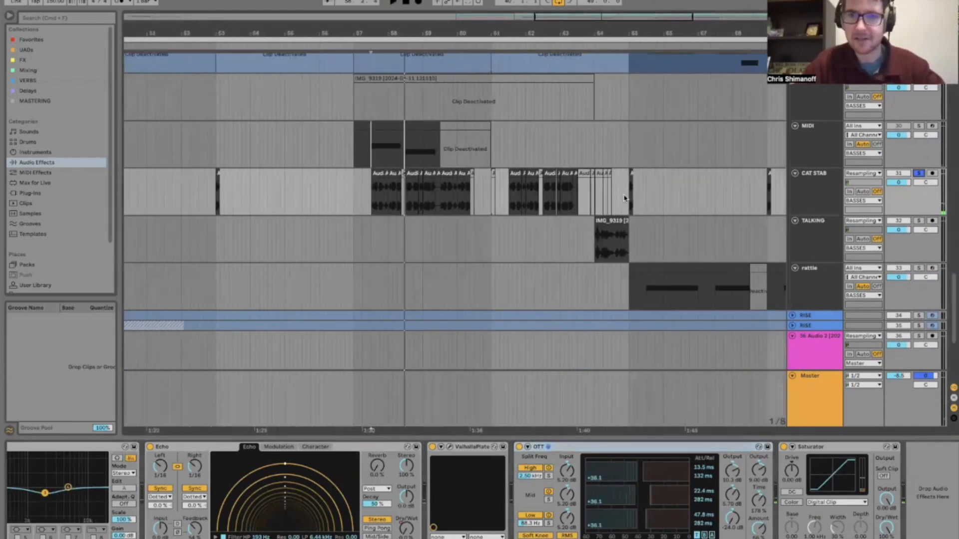
click(905, 227)
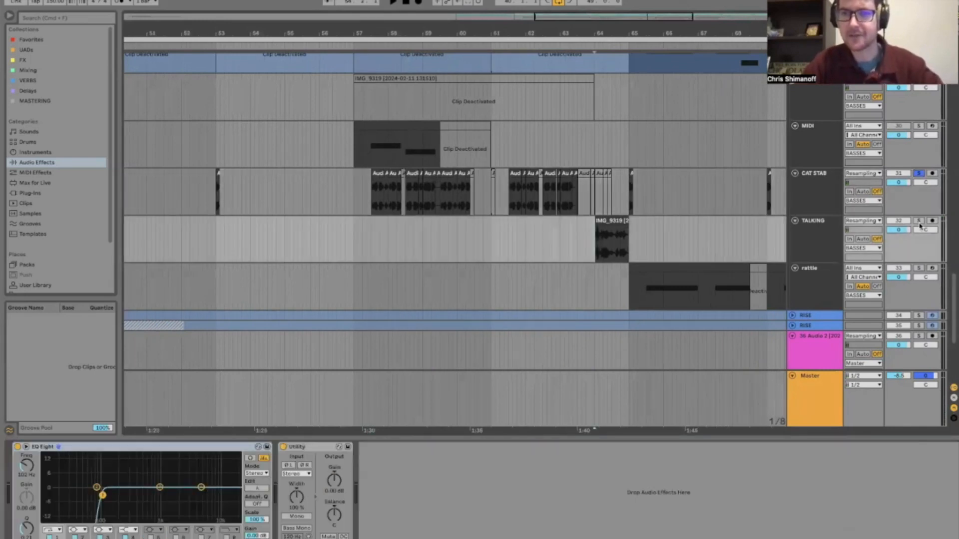
key(s)
key(space)
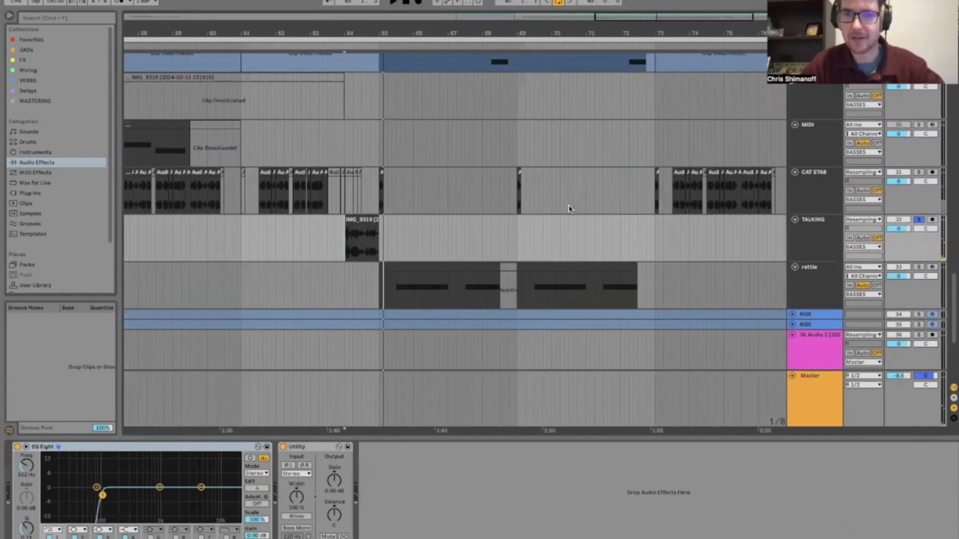
Step: Solo BASS CAT and audition its bar 76 clip with the Trance Gate window shown, then with the Trance Gate switched off
scroll(570, 209, up, 10)
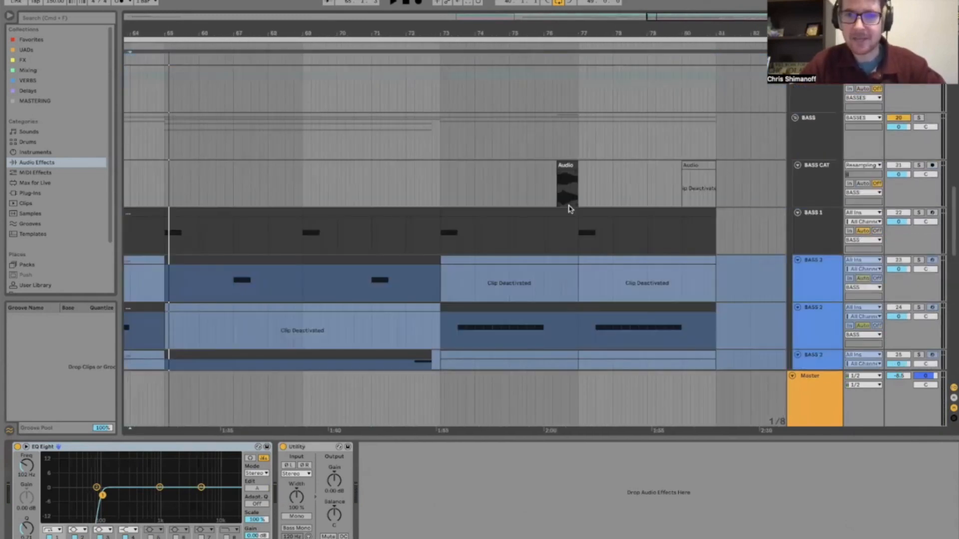
click(560, 194)
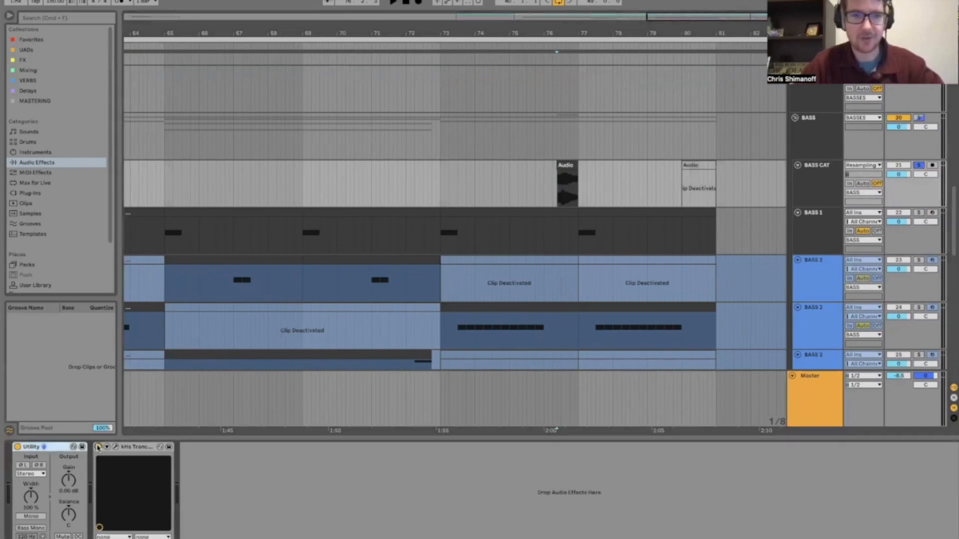
click(115, 446)
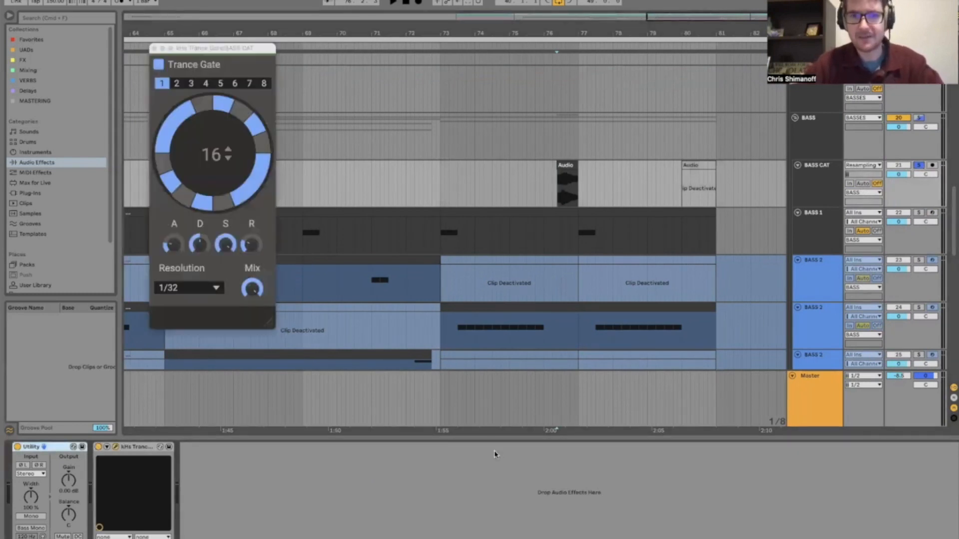
key(space)
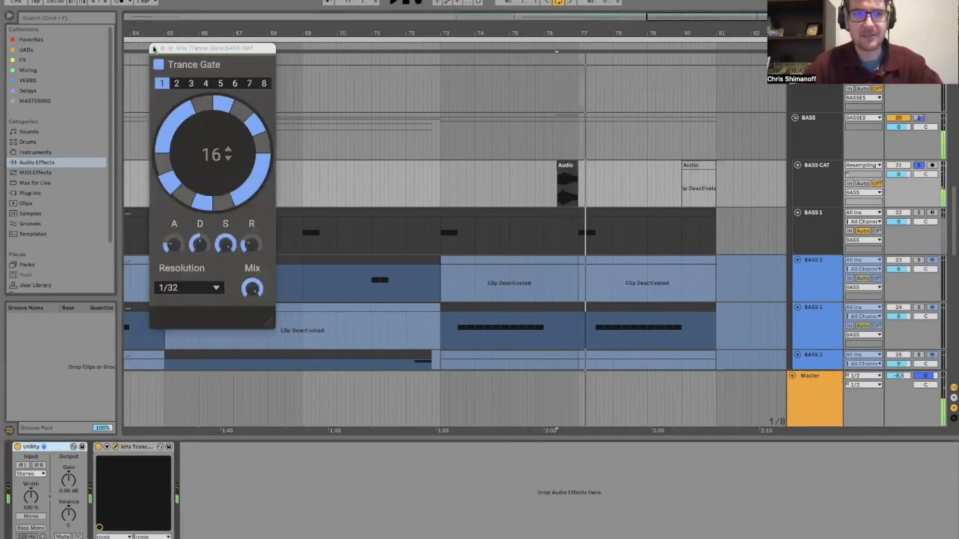
click(154, 48)
click(98, 447)
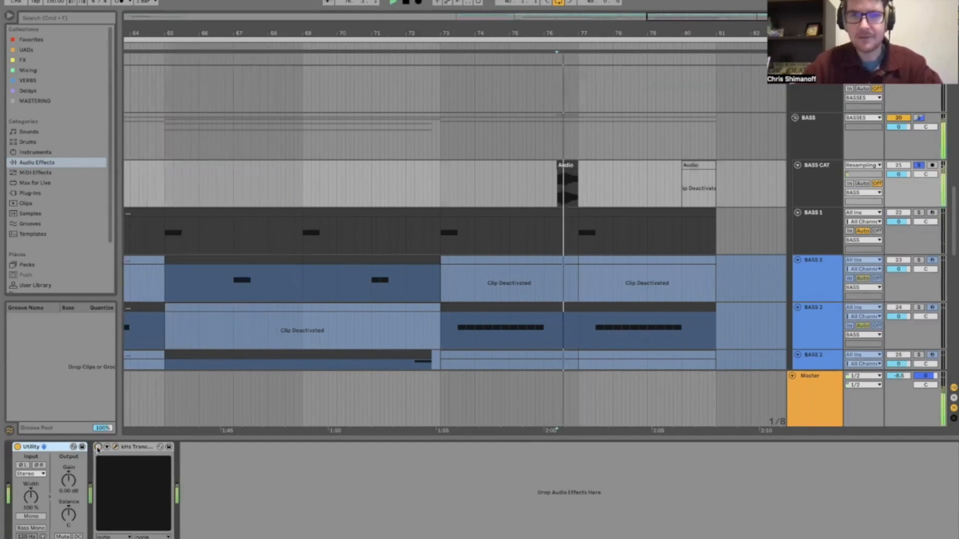
Step: Solo the first RISE track and show its device chain at the start of its clip before the BUILD marker
scroll(503, 230, up, 3)
scroll(502, 231, up, 5)
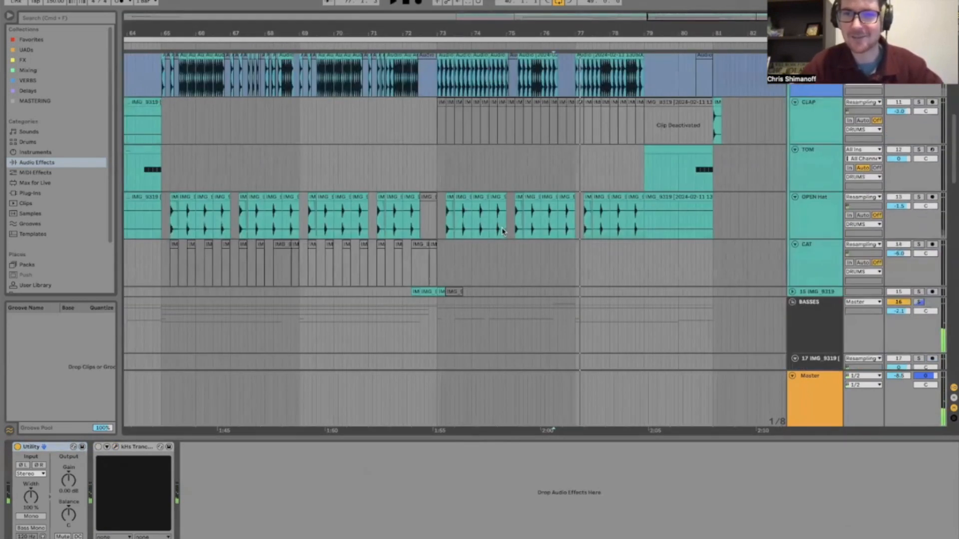
scroll(502, 228, down, 10)
scroll(502, 232, down, 4)
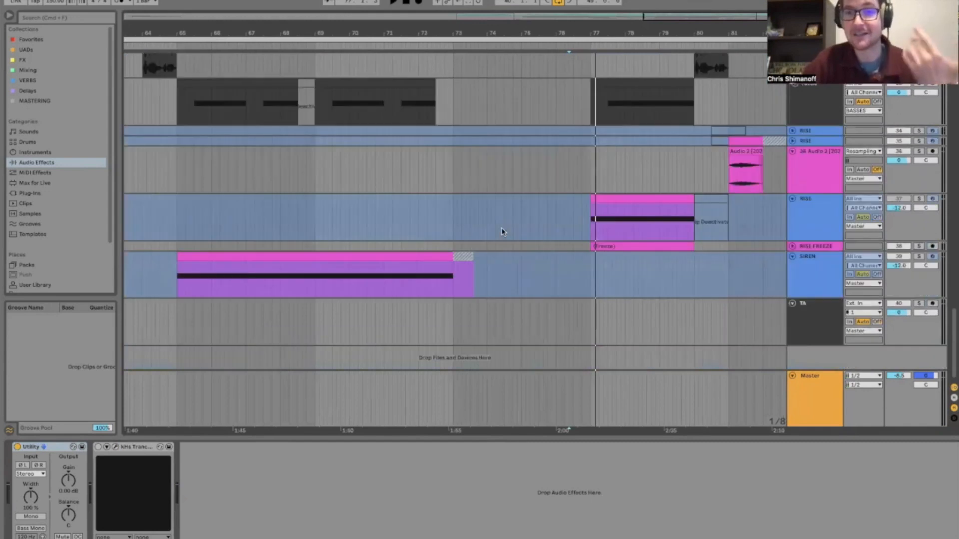
scroll(502, 231, left, 8)
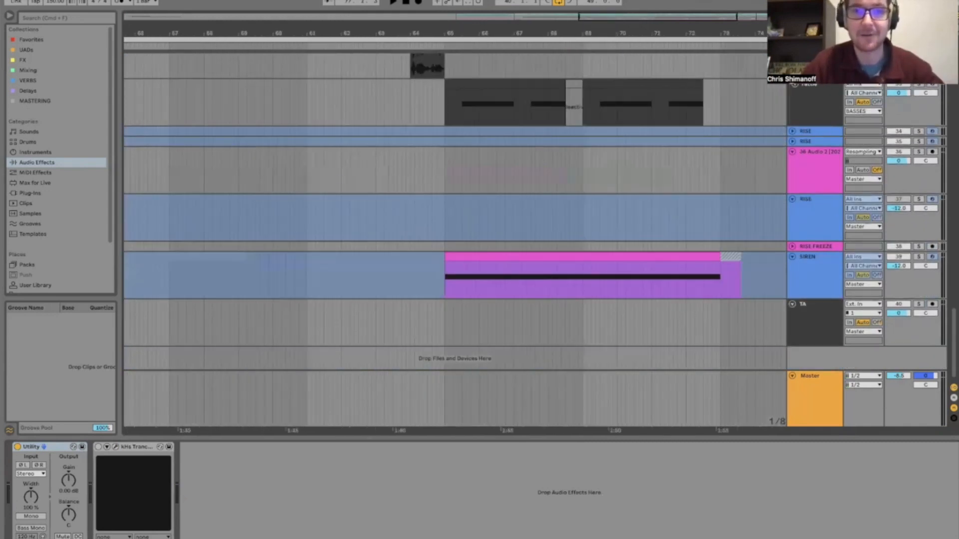
key(minus)
key(minus)
key(minus)
key(minus)
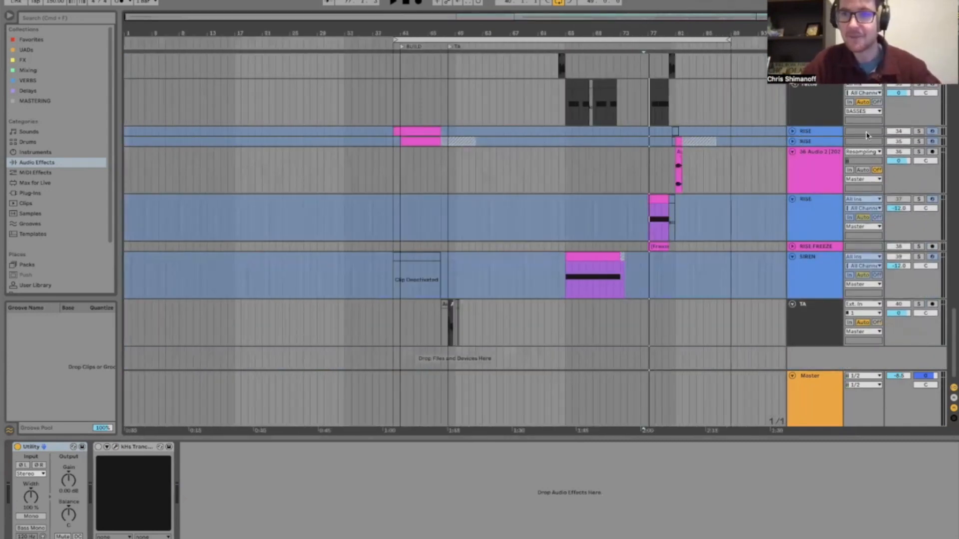
click(918, 131)
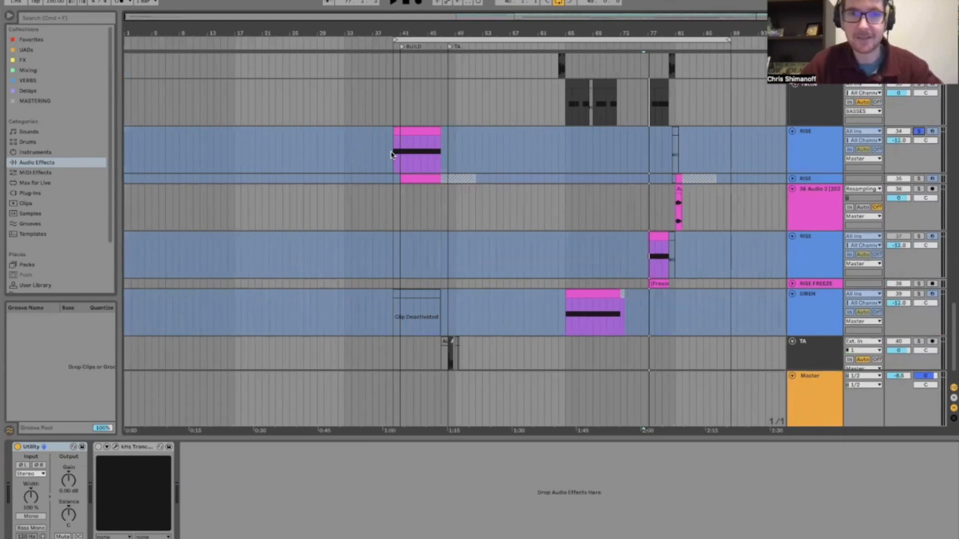
click(391, 155)
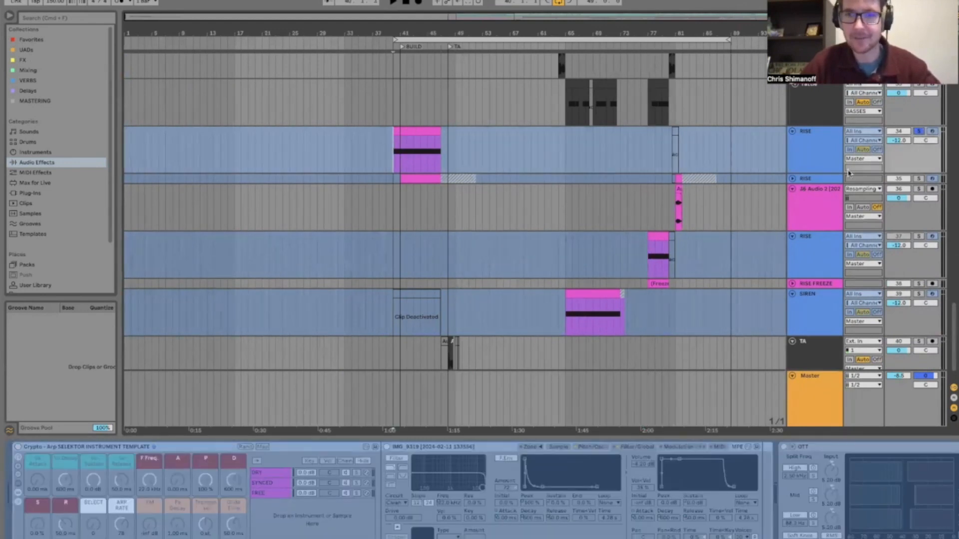
Step: Unfreeze the first RISE track and audition its clip with the IMG_9319 sample shown
right_click(831, 153)
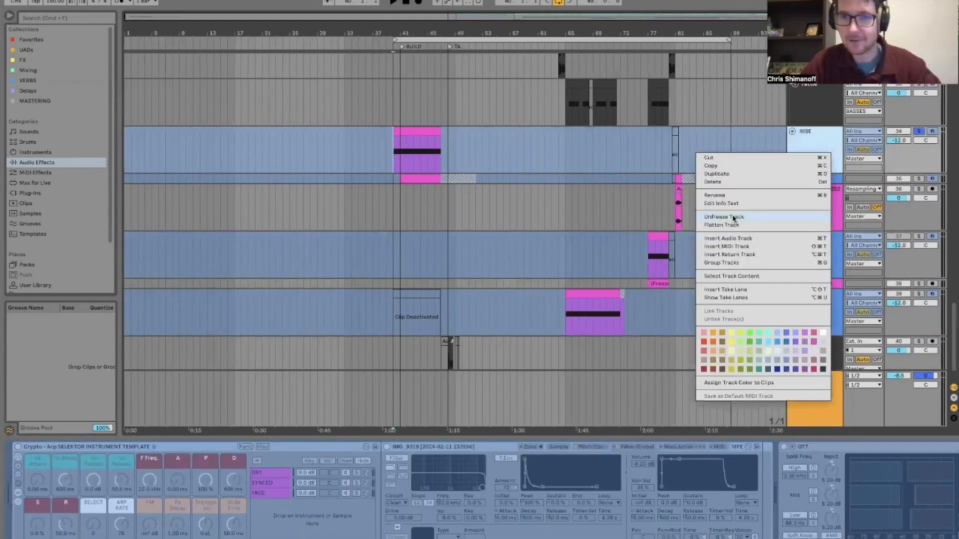
click(733, 218)
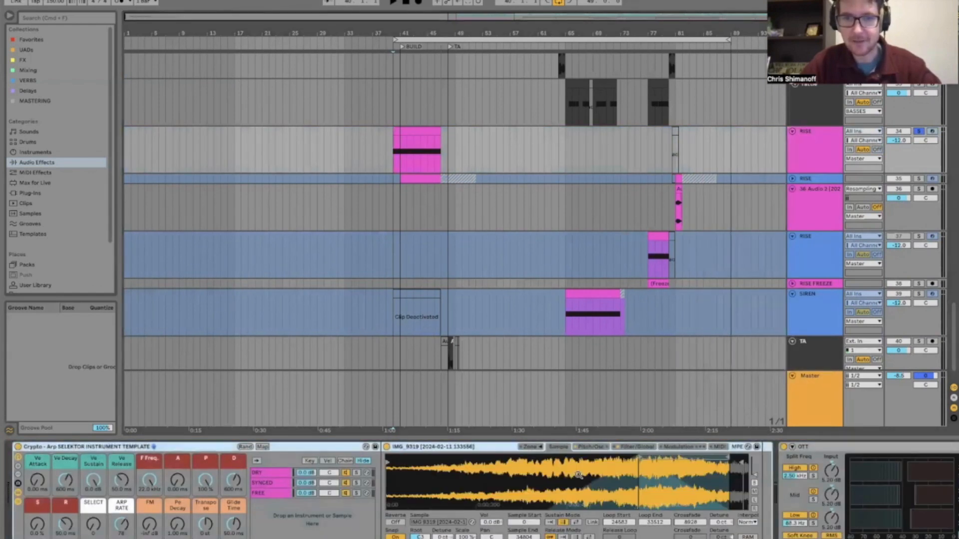
key(space)
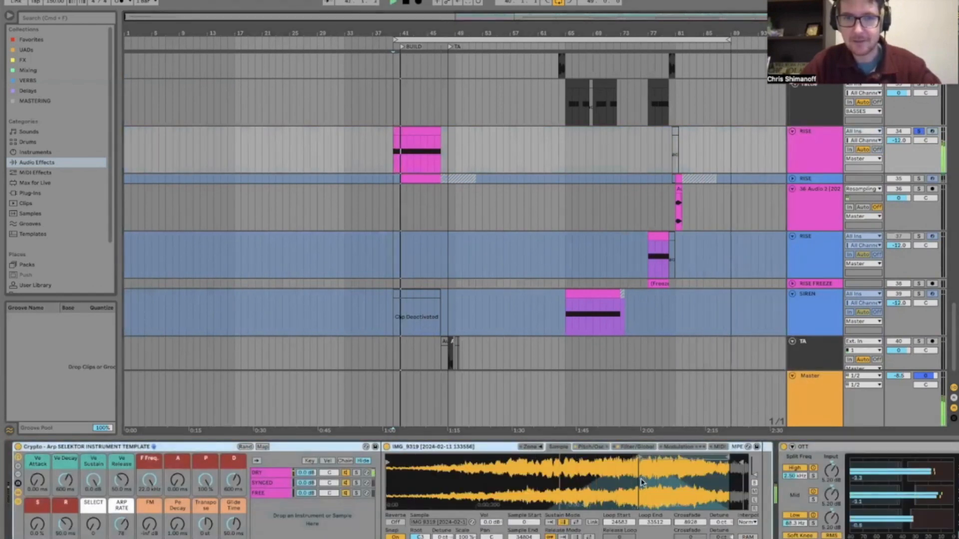
key(space)
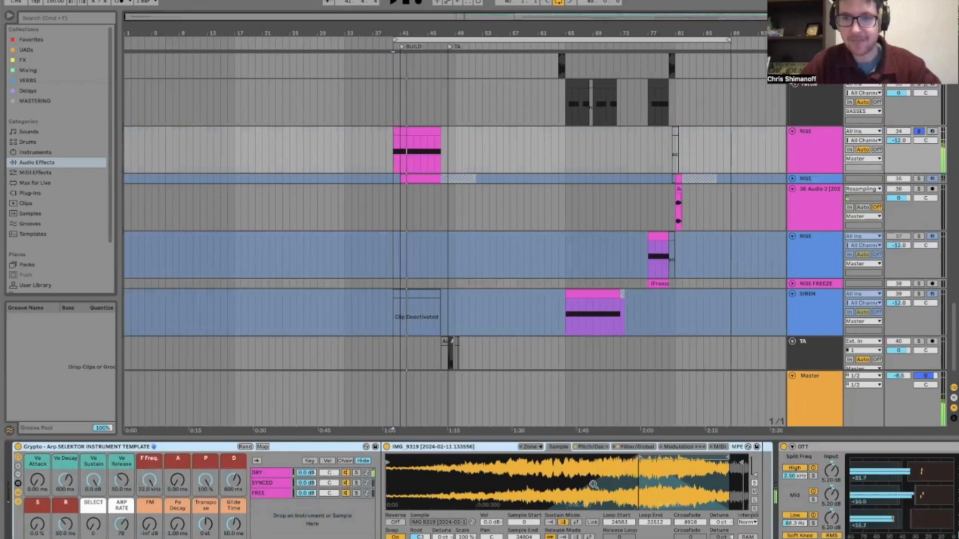
Step: Examine the RISE track's effects from OTT through Chorus-Ensemble, Pro-Q 3, Utility and Reverb, closing the Pro-Q 3 window
scroll(593, 484, right, 5)
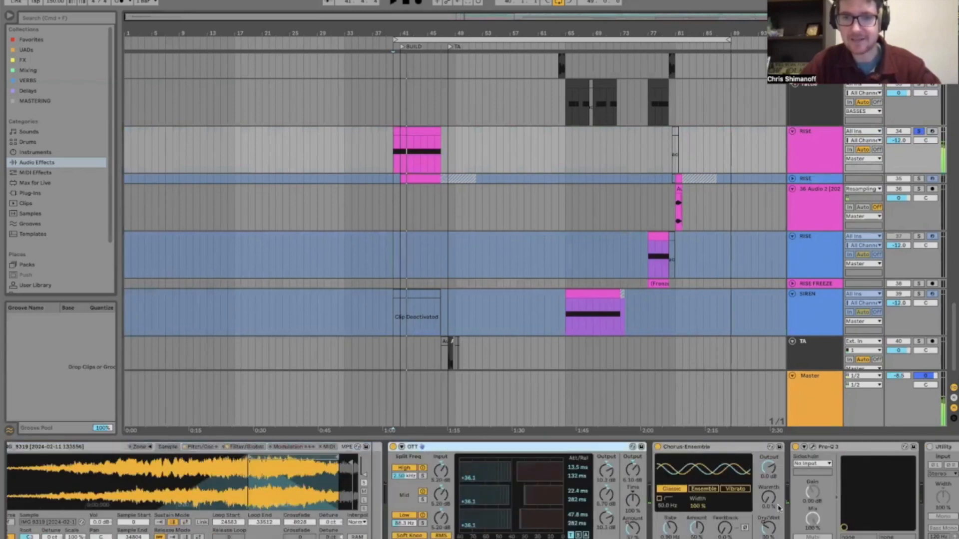
scroll(607, 463, right, 5)
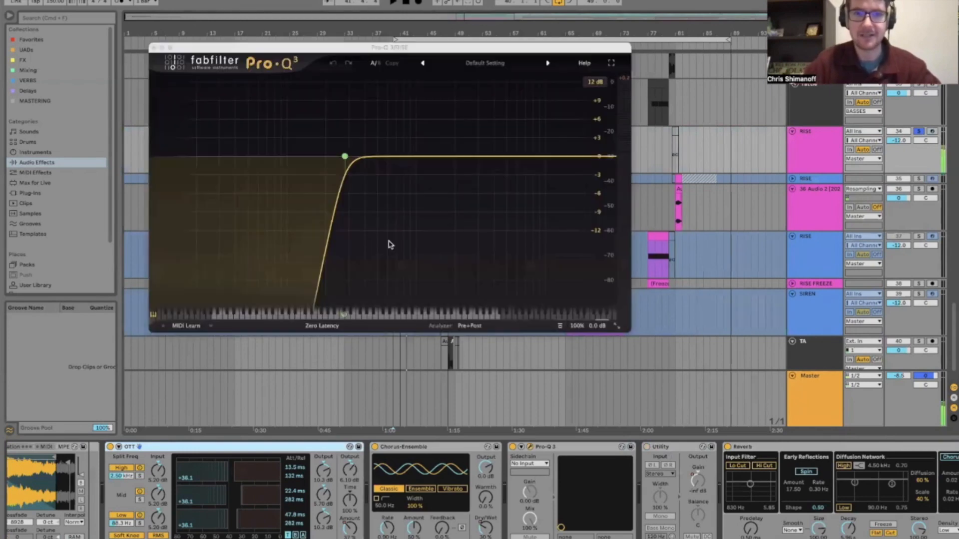
click(153, 48)
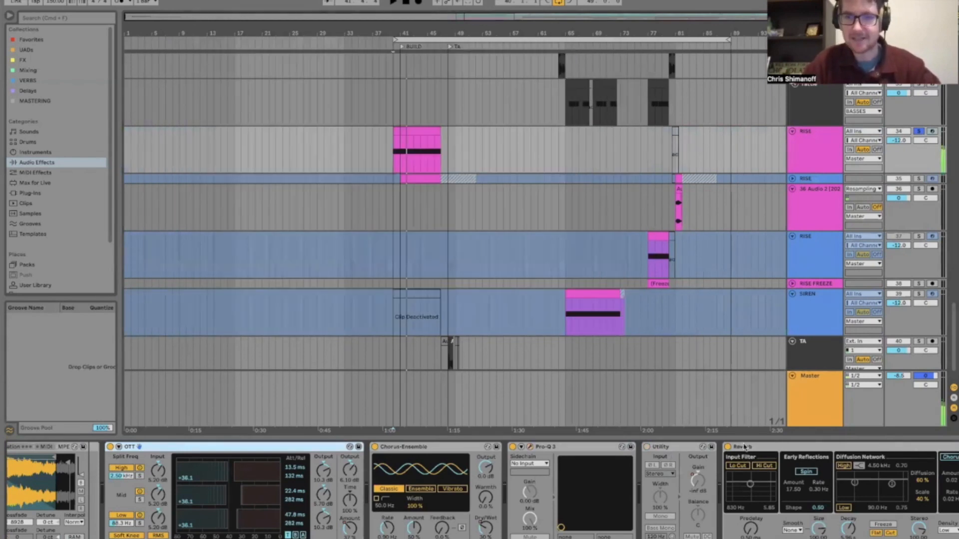
scroll(726, 447, right, 10)
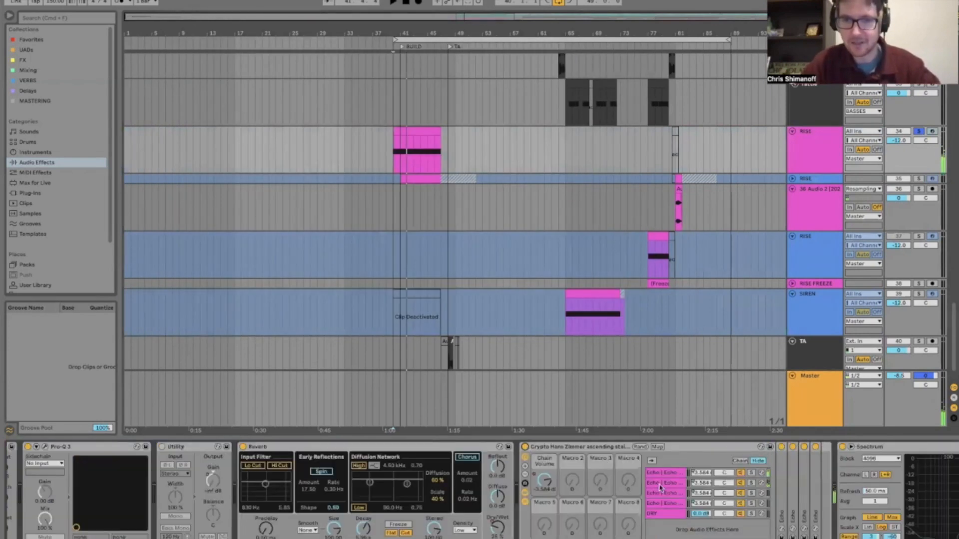
Step: Go through the four Echo chains in the Hans Zimmer ascending rack on the RISE track
click(619, 449)
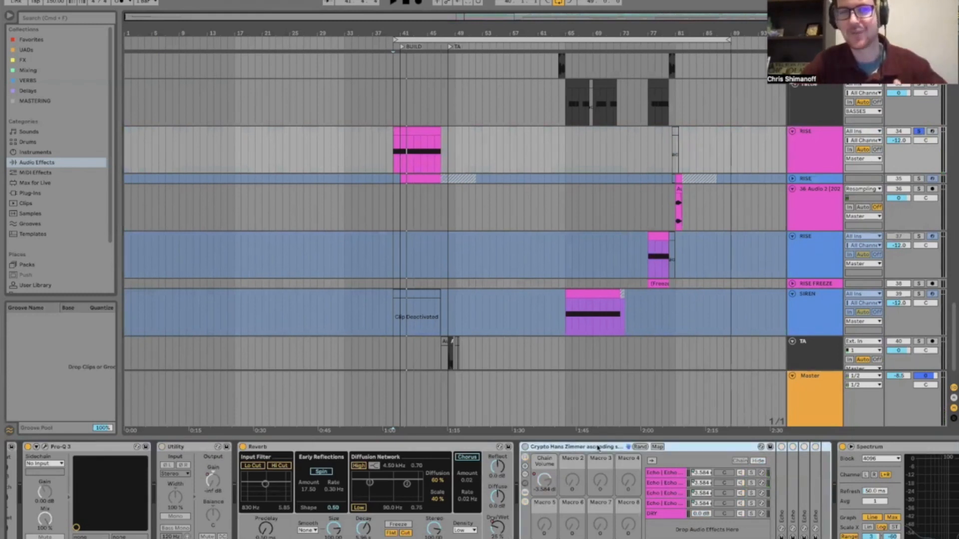
click(663, 474)
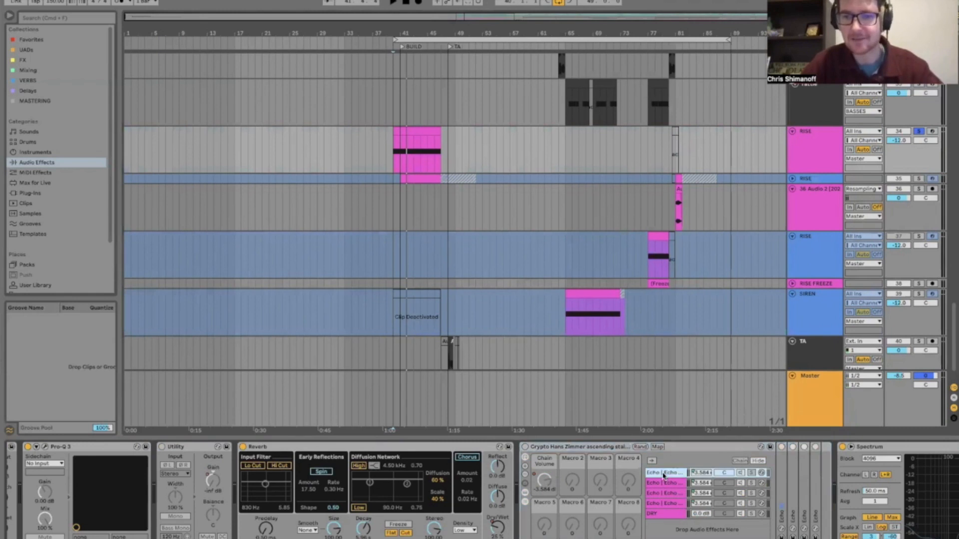
click(729, 484)
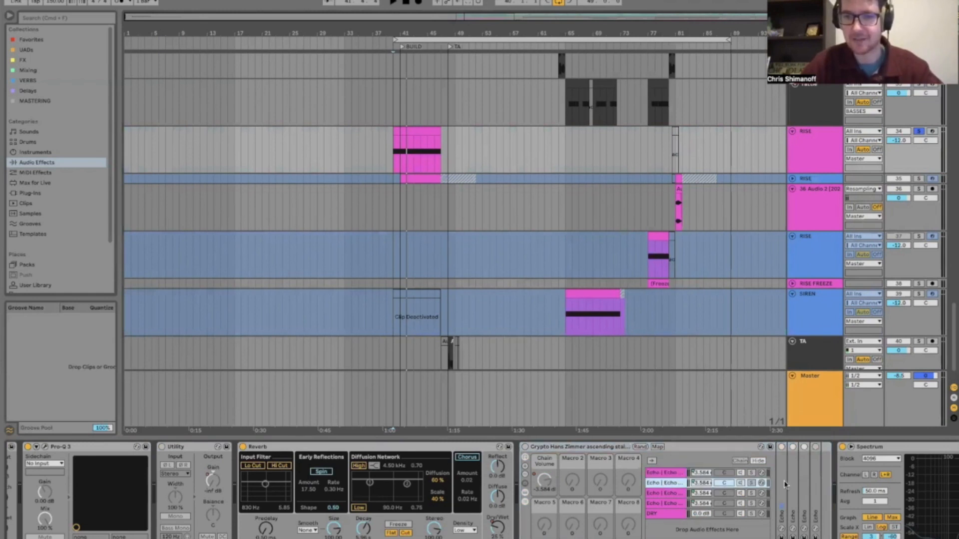
click(675, 494)
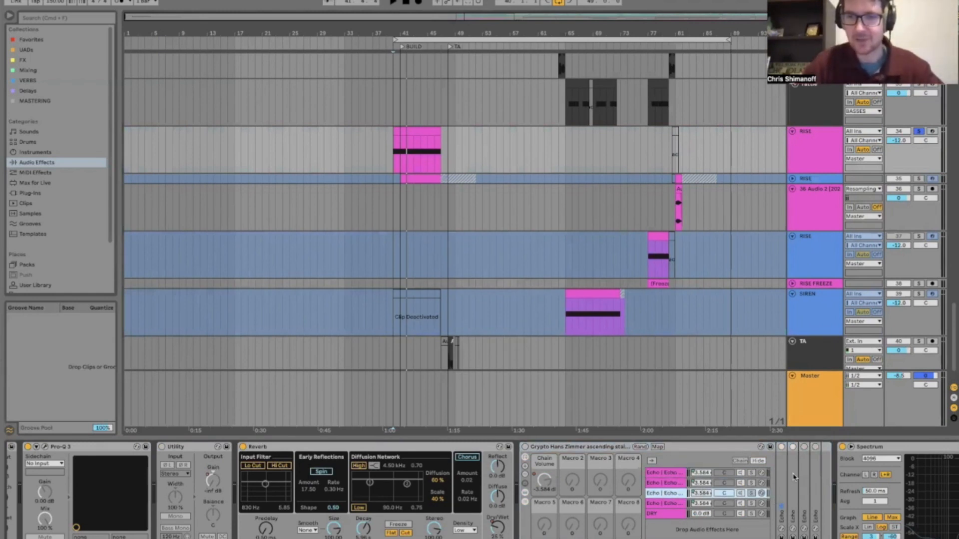
click(671, 507)
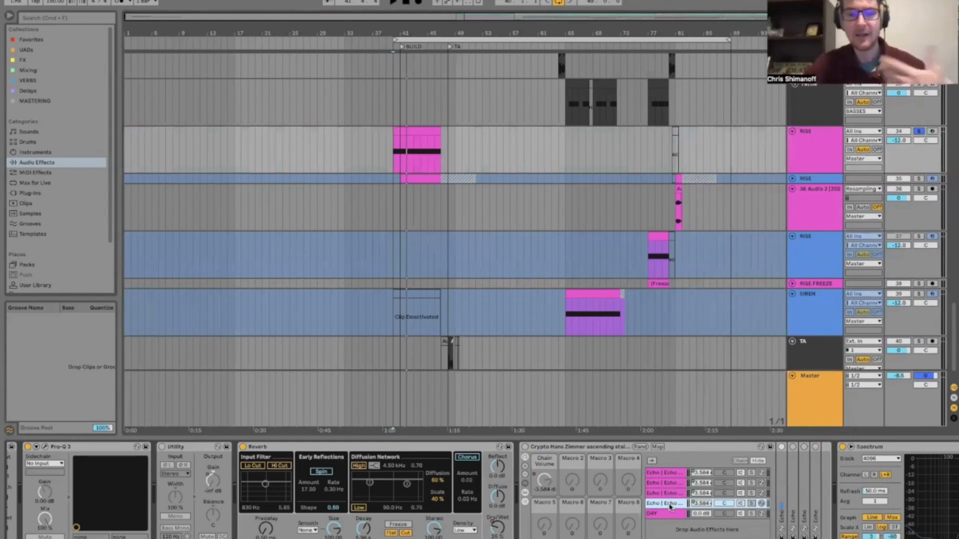
Step: Toggle the Hans Zimmer ascending rack and replay the RISE clip from its start before the BUILD marker
click(432, 449)
scroll(316, 520, left, 10)
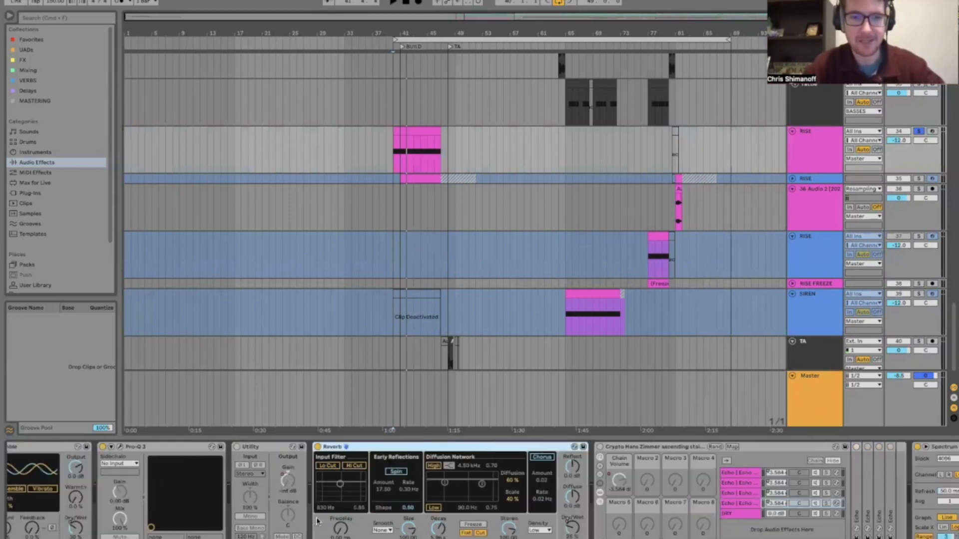
click(394, 159)
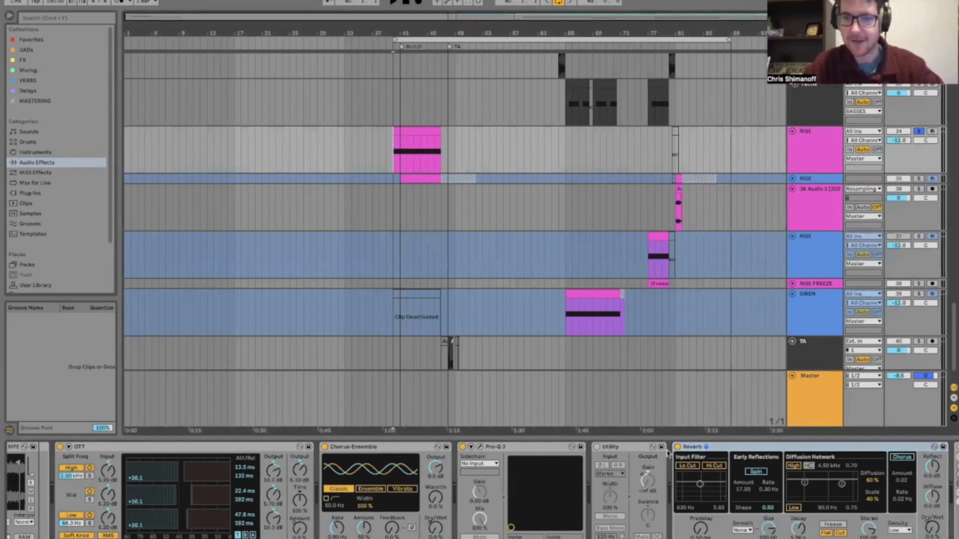
scroll(536, 446, right, 10)
click(494, 447)
key(space)
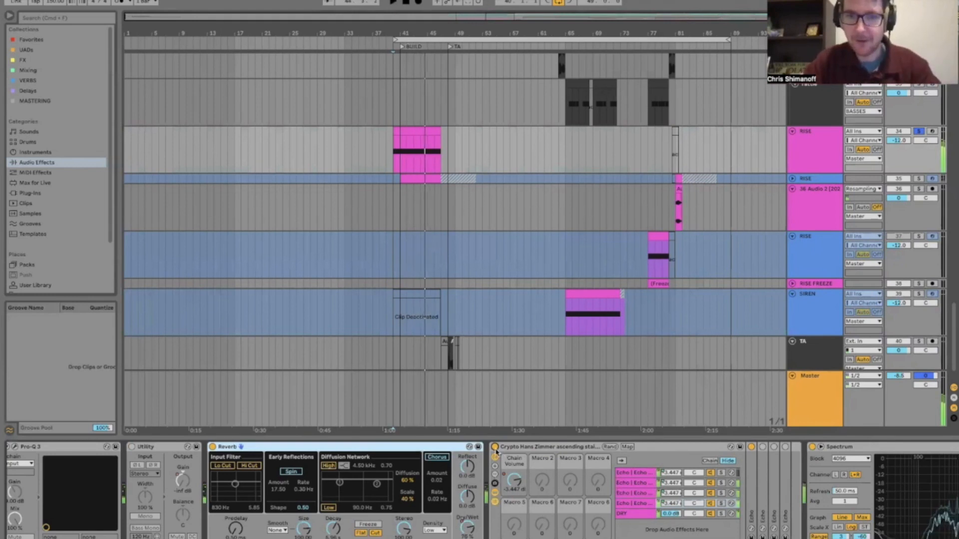
Step: Solo the SIREN track and audition its clip from bar 65
scroll(546, 315, down, 1)
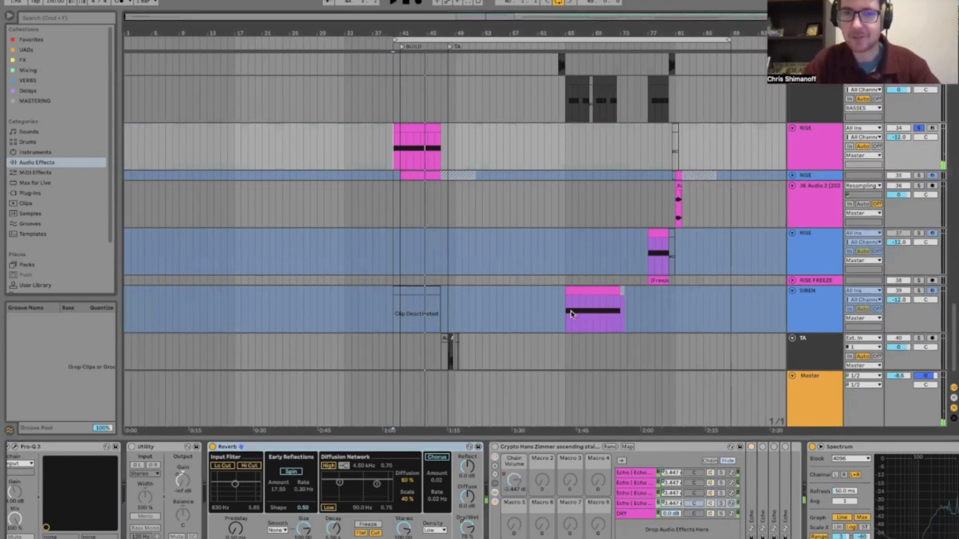
click(565, 315)
click(918, 291)
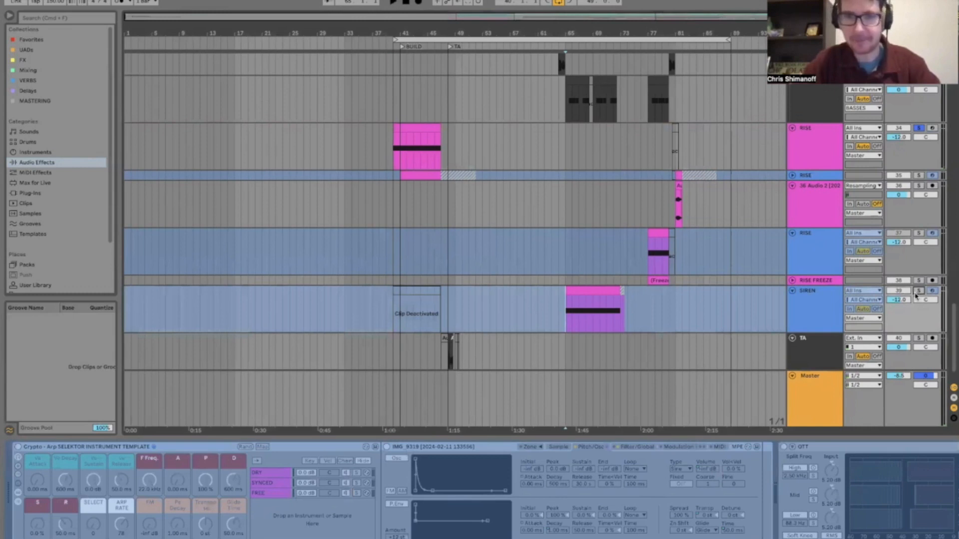
key(space)
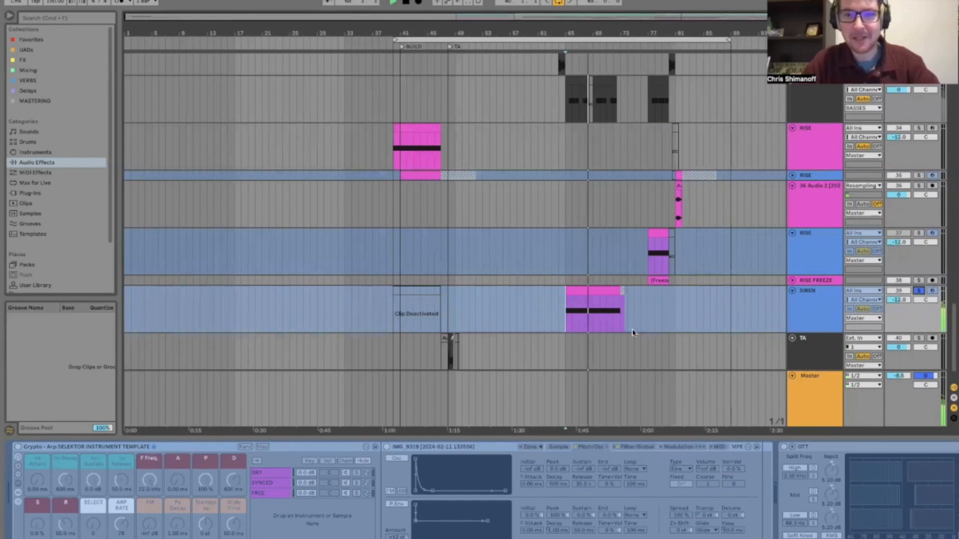
key(space)
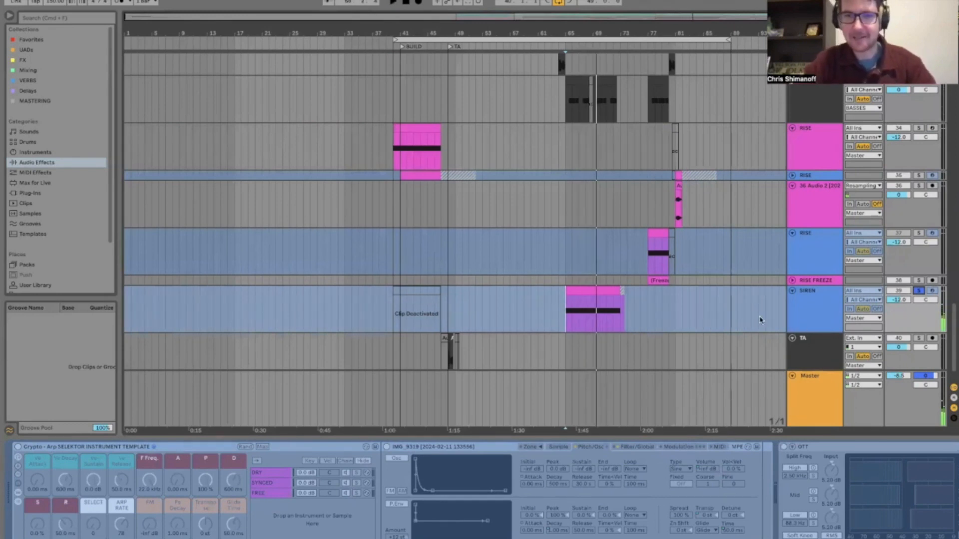
Step: Unfreeze the SIREN track
click(805, 310)
right_click(804, 308)
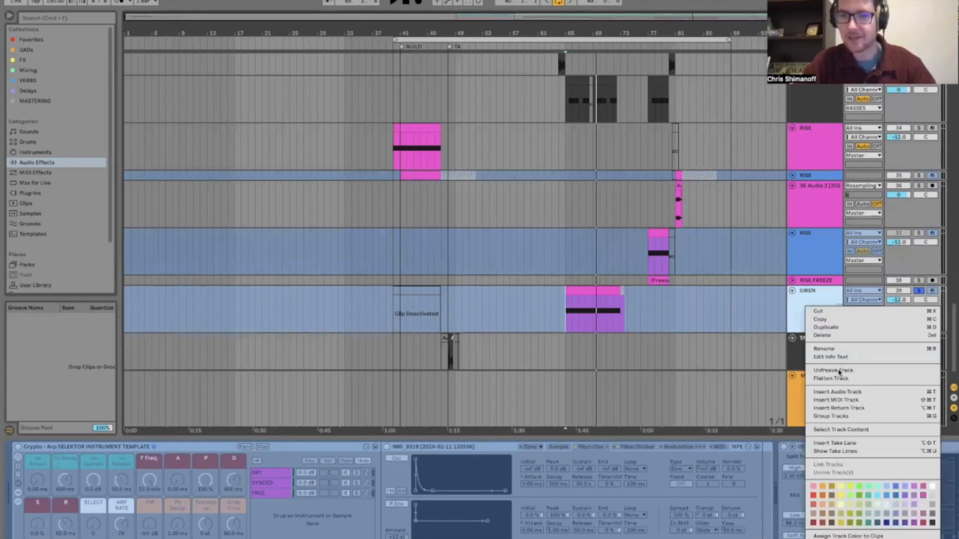
click(834, 370)
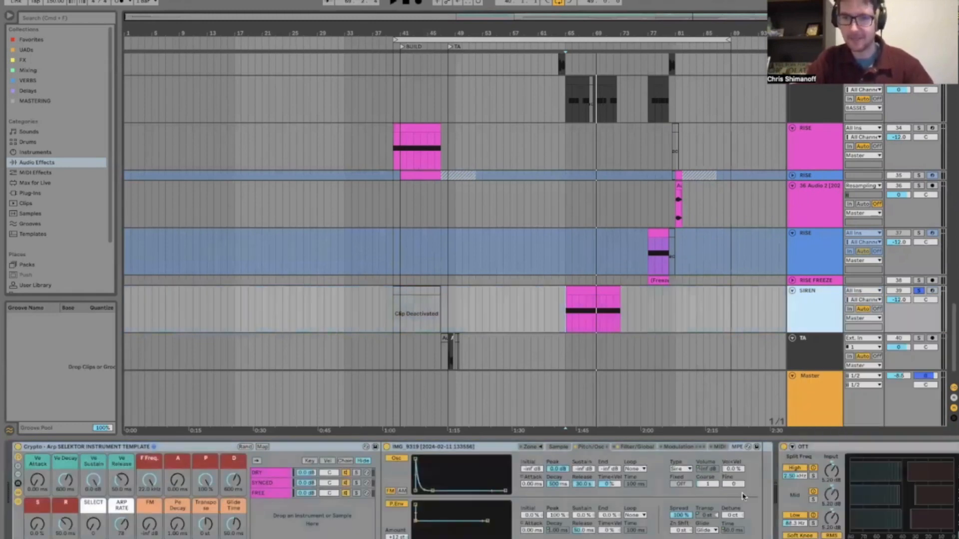
Step: Show the sampler's Transpose modulation envelope for the SIREN clip and inspect its first rise and fall
click(596, 294)
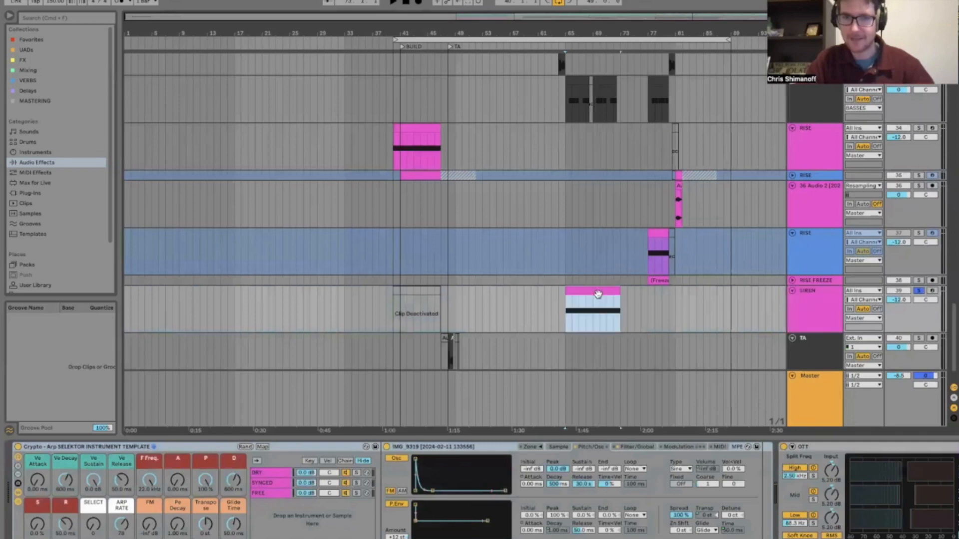
right_click(710, 520)
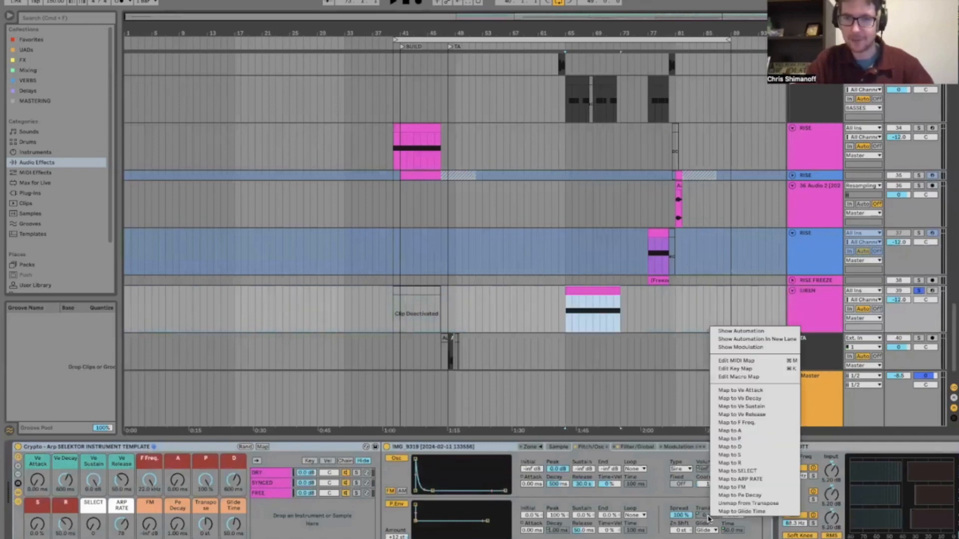
click(741, 347)
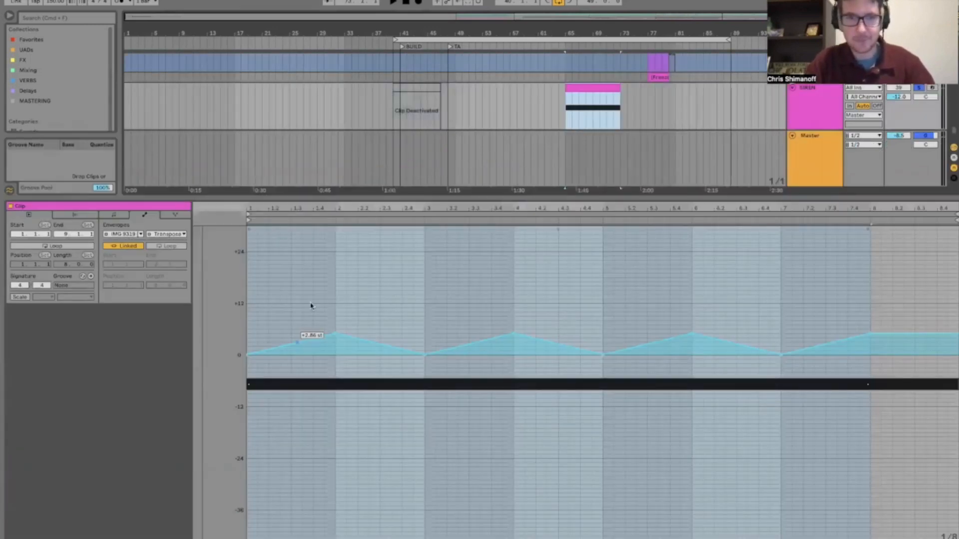
click(339, 336)
click(325, 321)
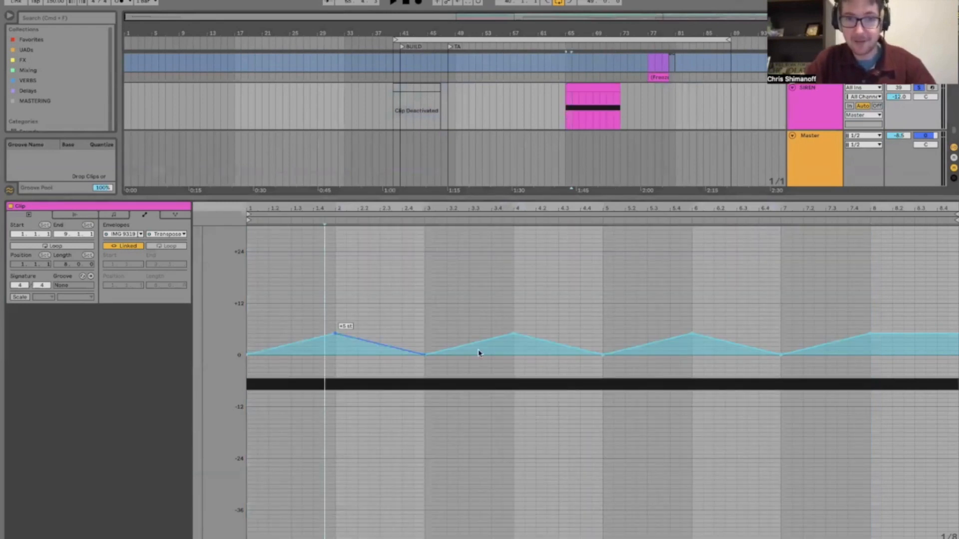
drag(628, 197, 628, 217)
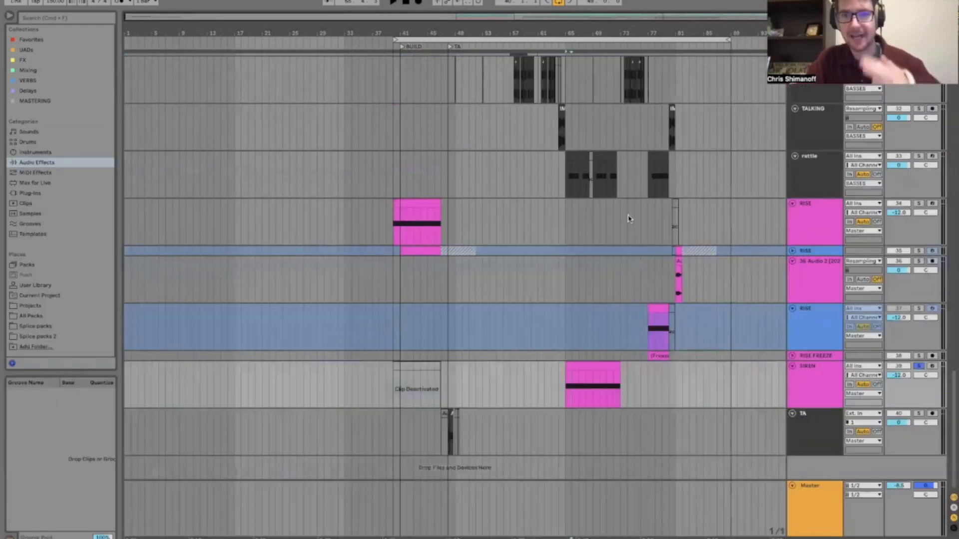
Step: Examine the SIREN track's device chain from the sampler through OTT, Chorus-Ensemble, Pro-Q 3 and Reverb to the Hans Zimmer rack and Utility
click(818, 380)
double_click(818, 380)
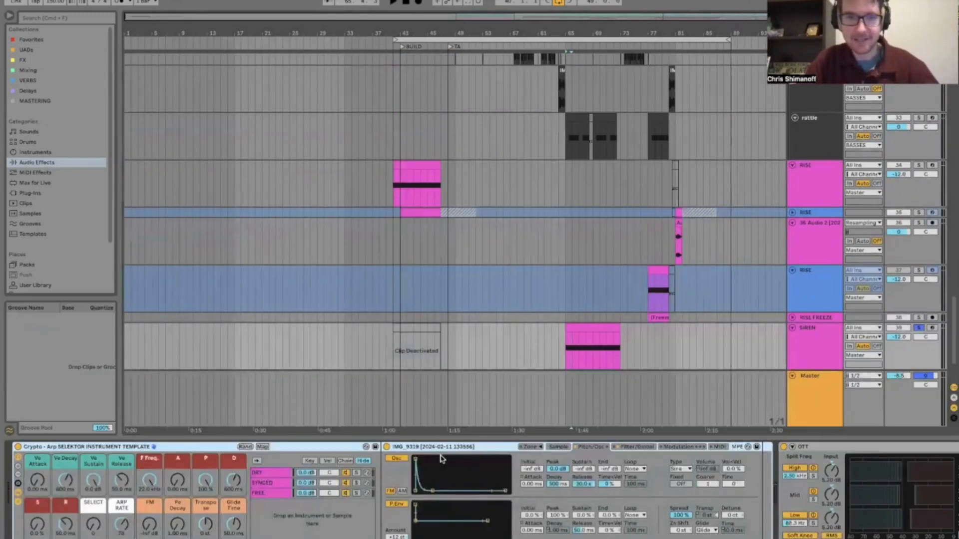
scroll(496, 474, right, 5)
scroll(496, 475, right, 6)
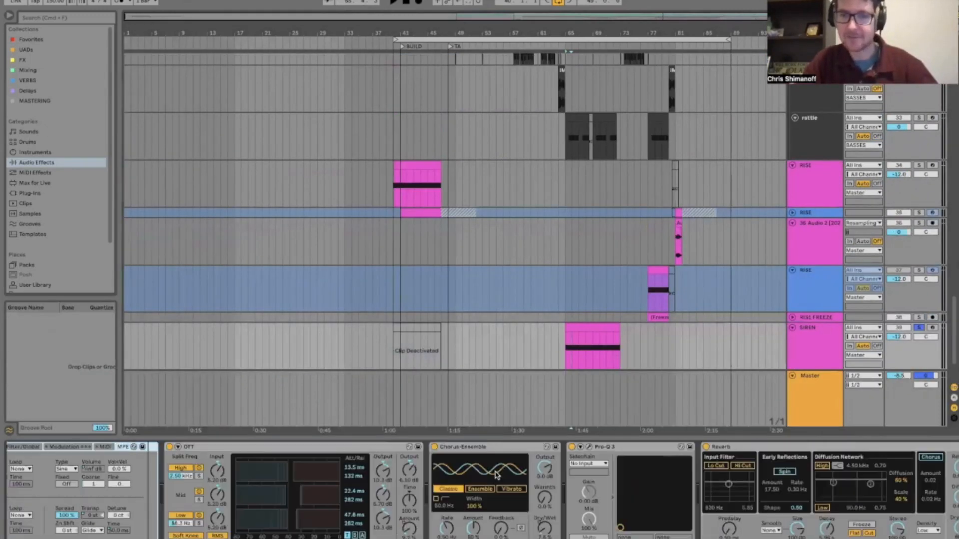
scroll(496, 475, right, 7)
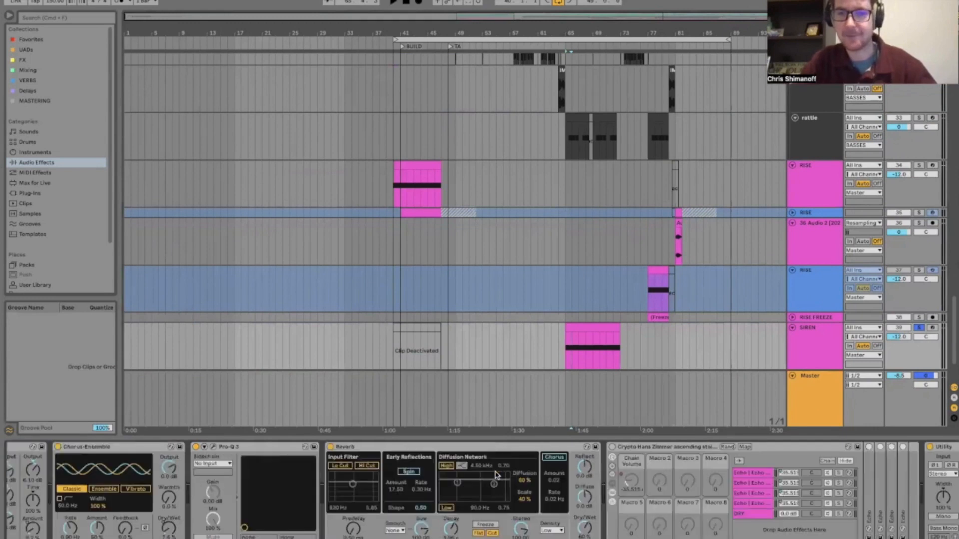
click(540, 30)
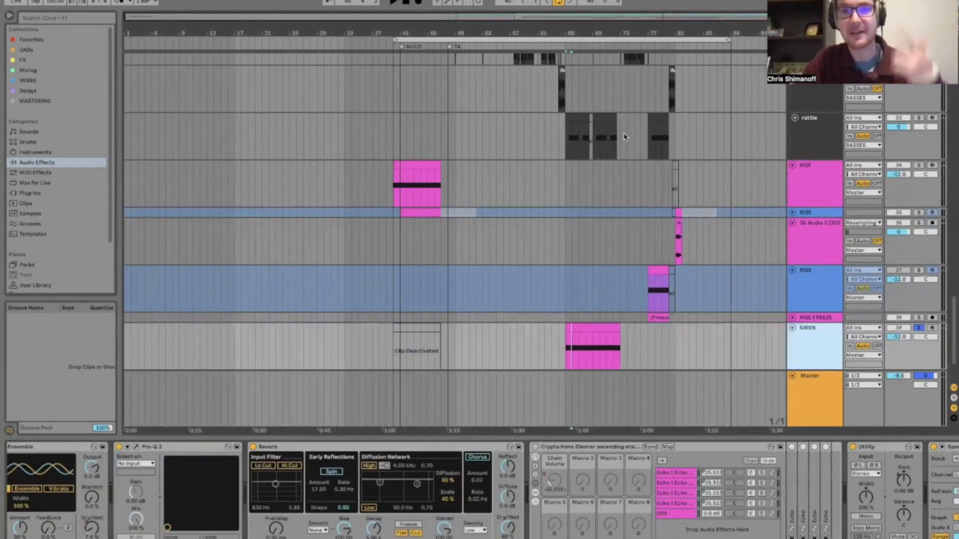